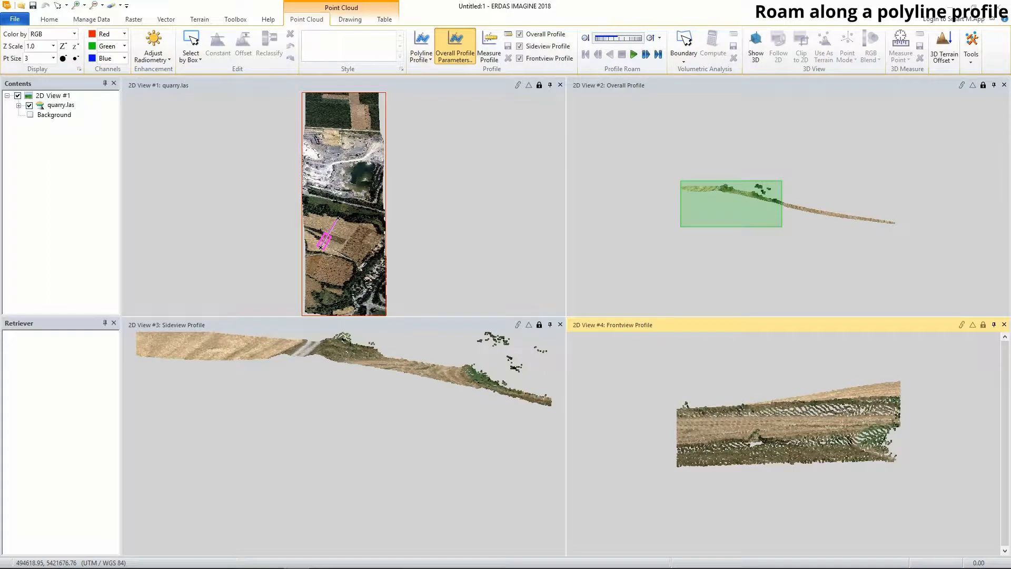
# - Set the overall profile parameters to a buffer distance of 20 and a segment length of 40
pyautogui.moveTo(116, 174); pyautogui.dragTo(322, 369)
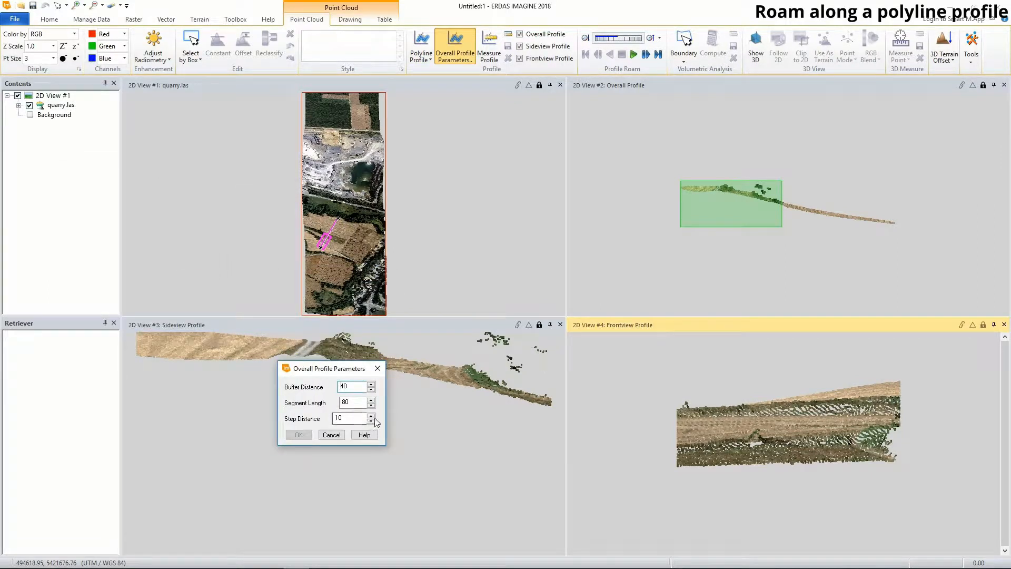
pyautogui.click(357, 402)
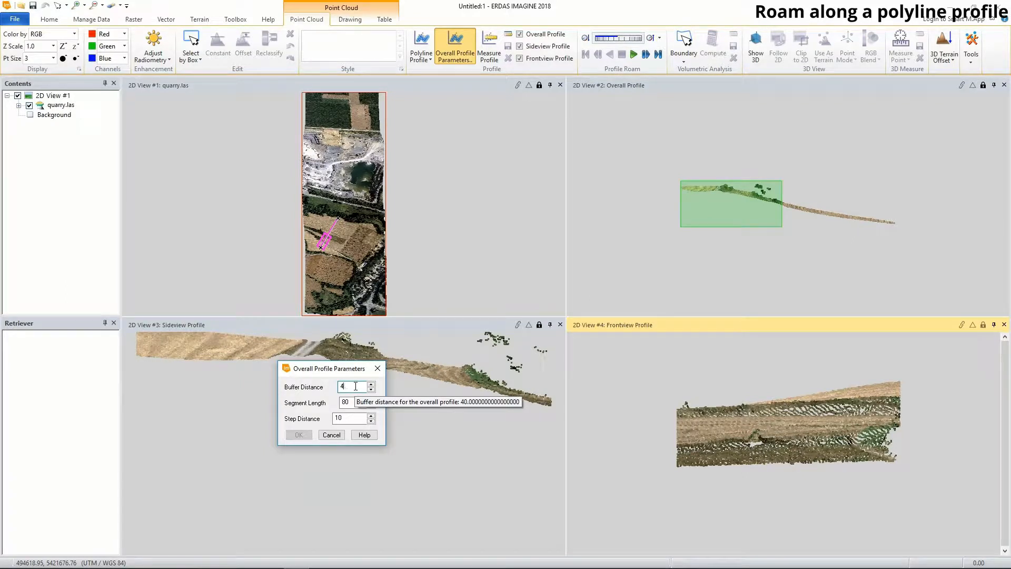
pyautogui.write('20')
pyautogui.press('BackSpace')
pyautogui.write('20')
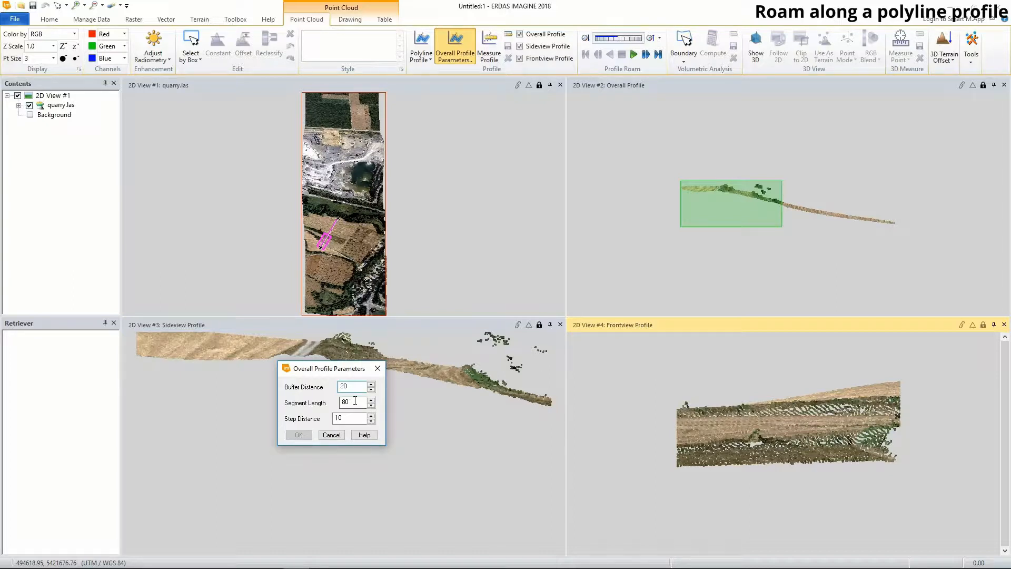
pyautogui.click(356, 401)
pyautogui.write('4')
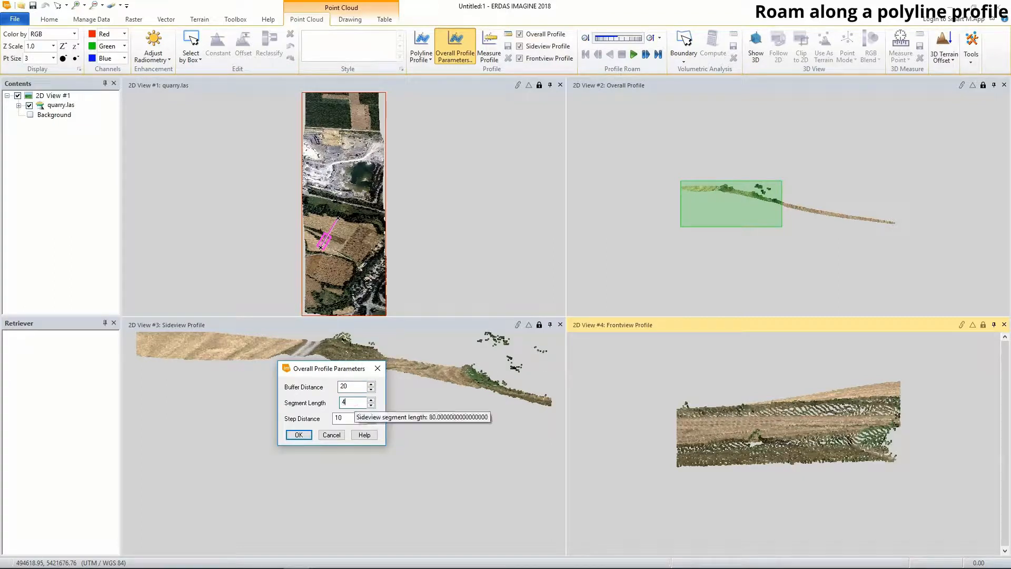
pyautogui.click(299, 435)
# - Roam forward along the polyline profile over the fields, pause, and roam in reverse toward its start
pyautogui.click(361, 245)
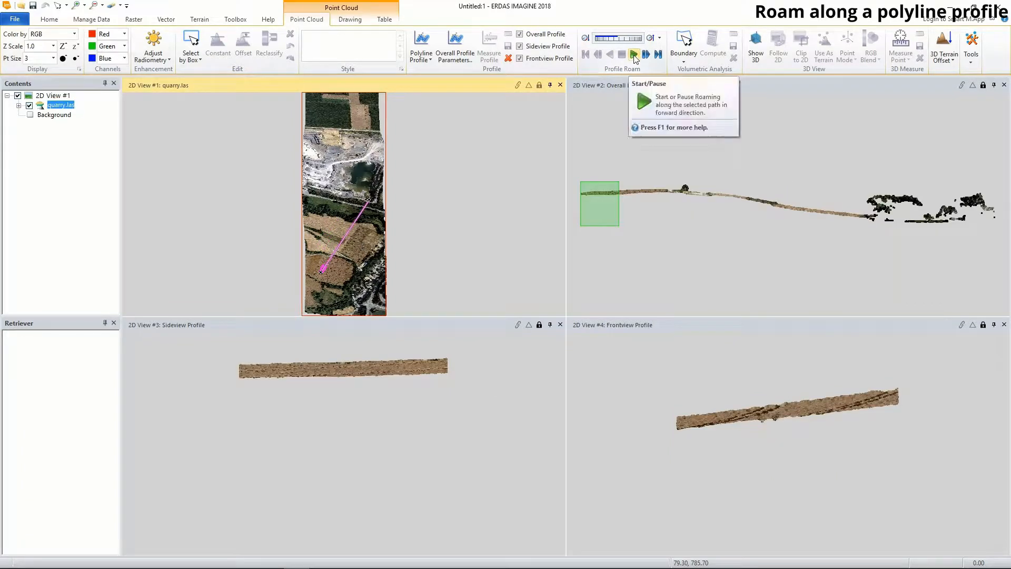
pyautogui.click(634, 54)
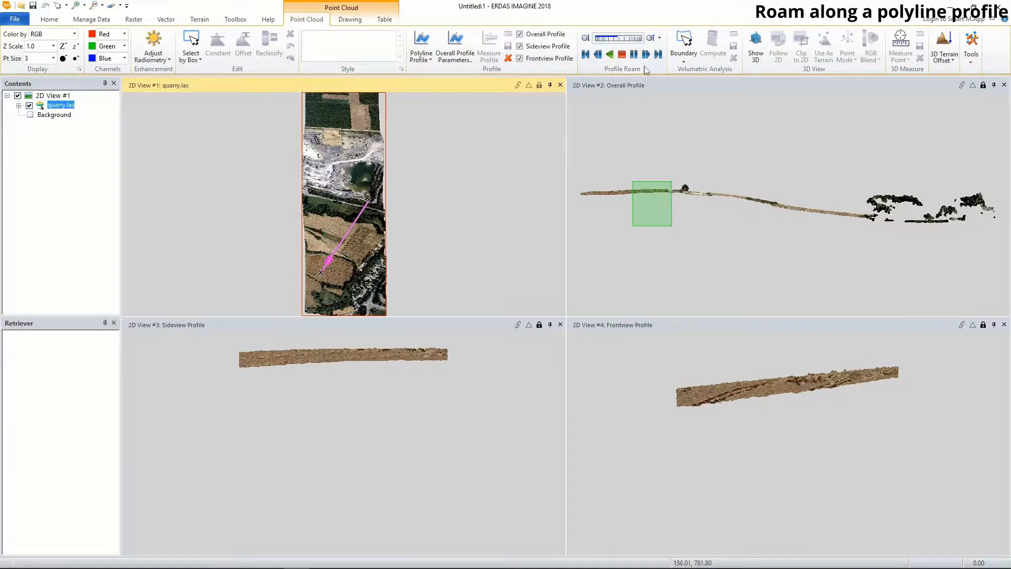
pyautogui.click(635, 55)
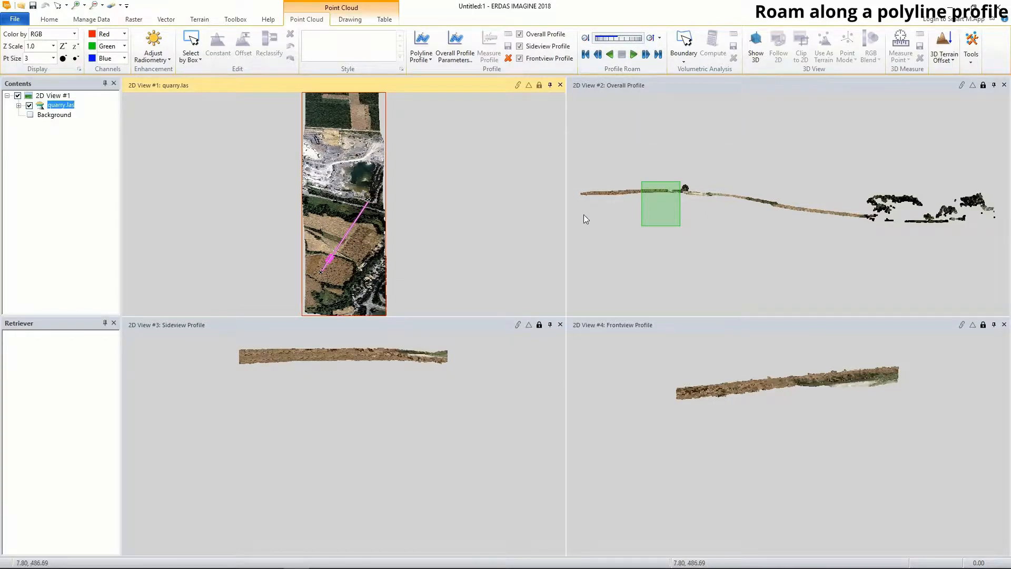
pyautogui.click(609, 55)
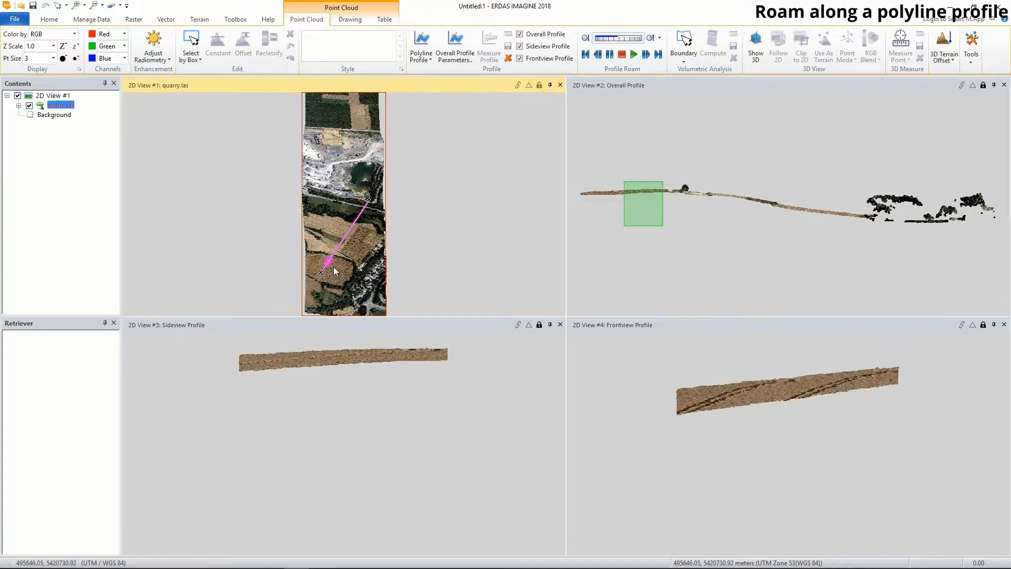
pyautogui.click(610, 55)
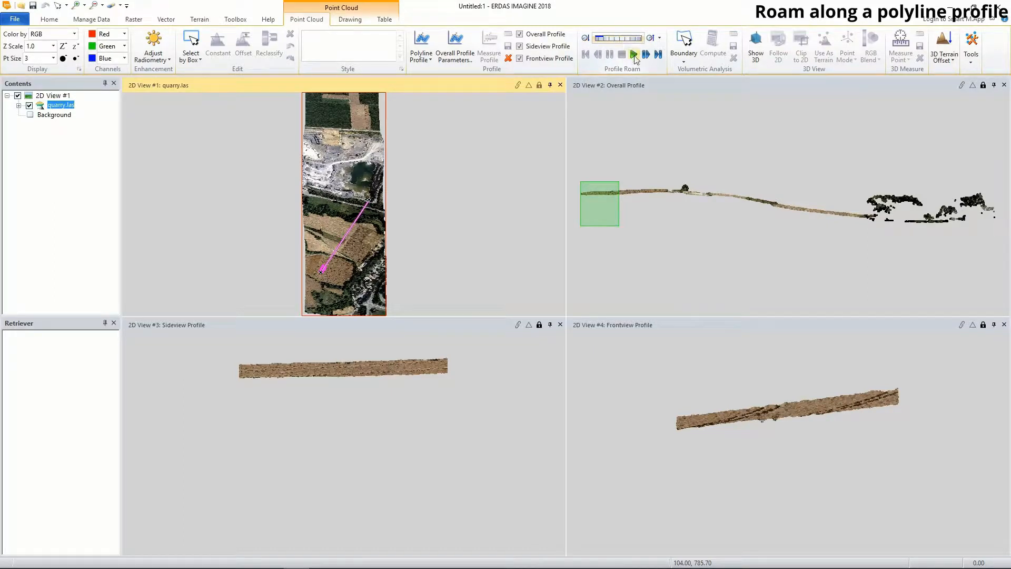
# - Roam forward along the polyline profile while adjusting the roaming speed, and stop at the tree section
pyautogui.click(634, 54)
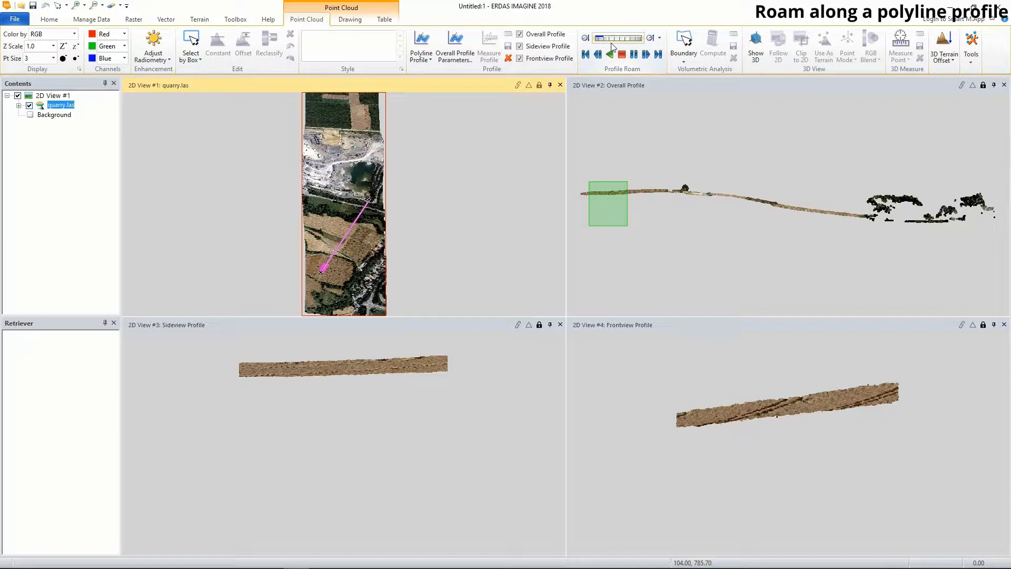
pyautogui.moveTo(604, 43); pyautogui.dragTo(614, 41)
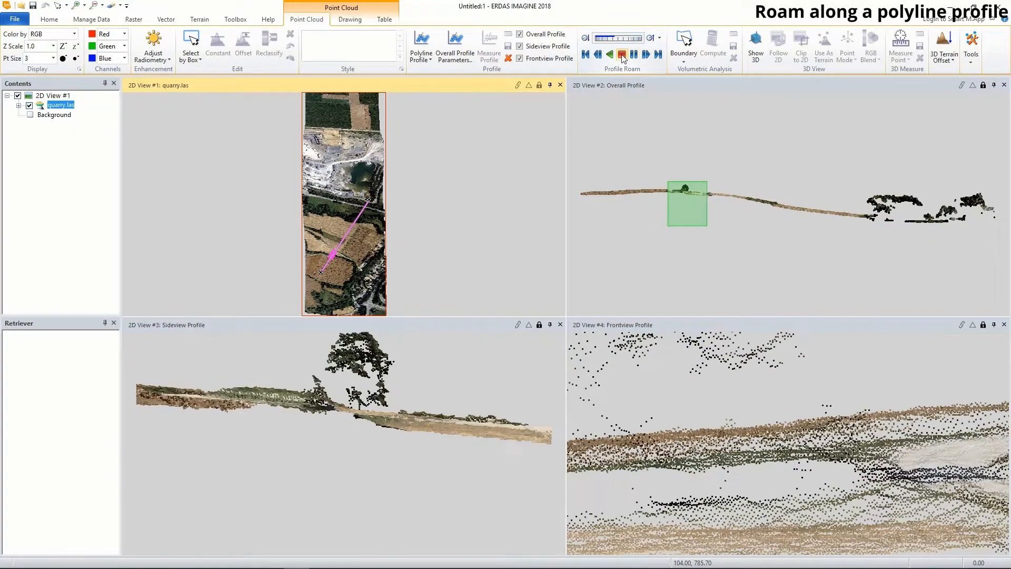
pyautogui.click(624, 55)
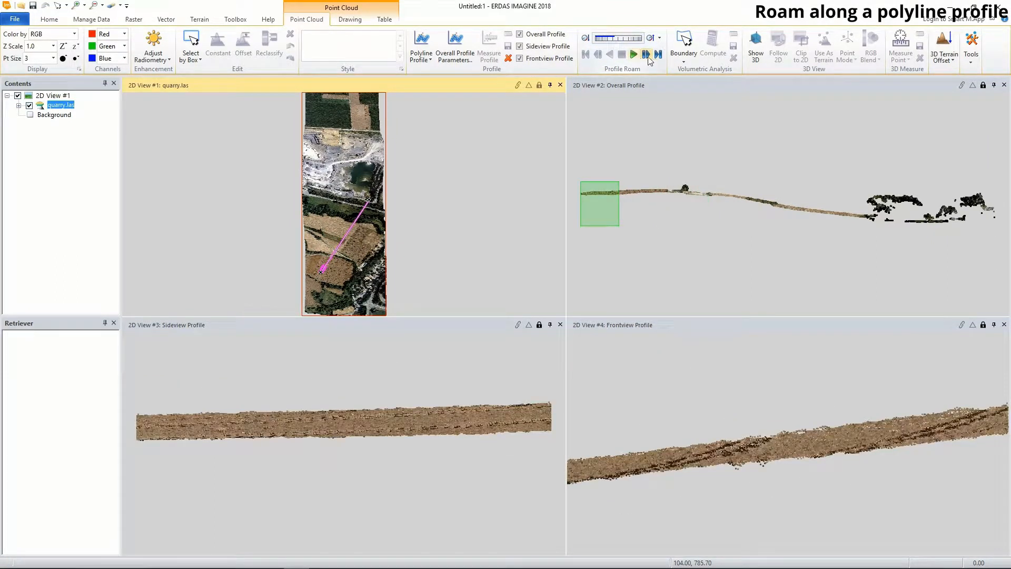
# - Advance the profile segment one step at a time from the start of the polyline
pyautogui.click(646, 55)
pyautogui.click(646, 54)
pyautogui.click(660, 38)
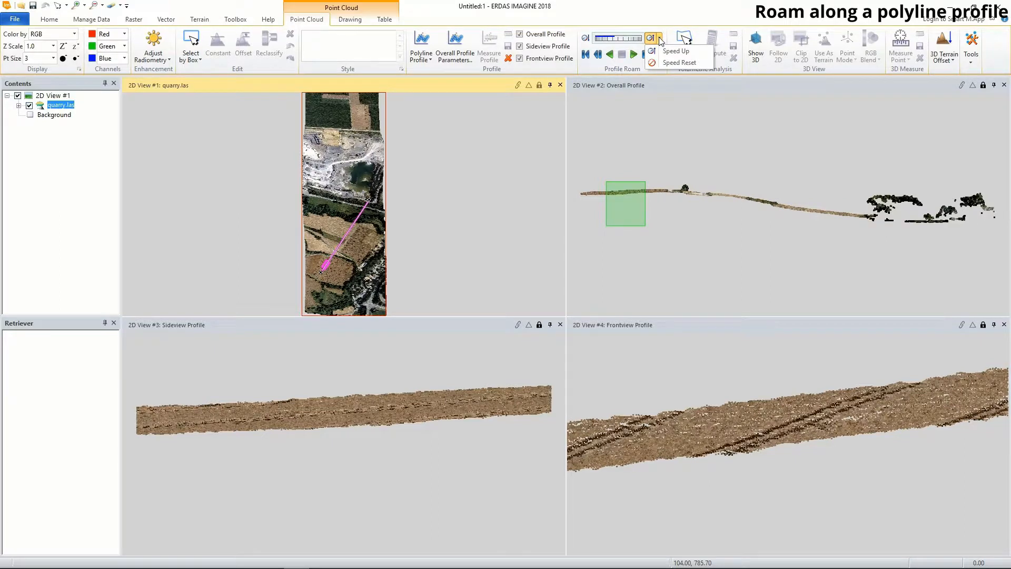
pyautogui.click(646, 54)
pyautogui.click(646, 54)
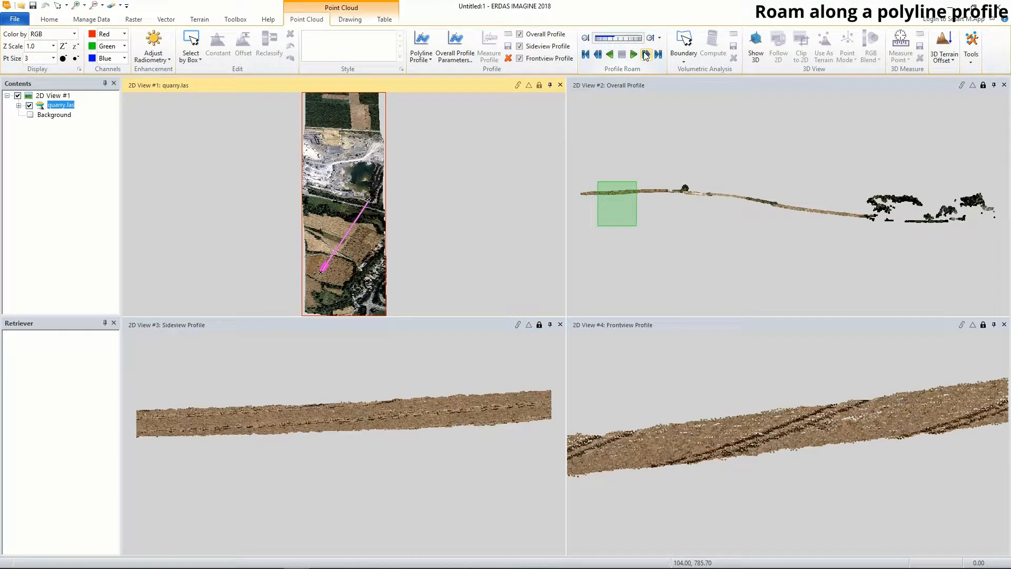
pyautogui.click(646, 55)
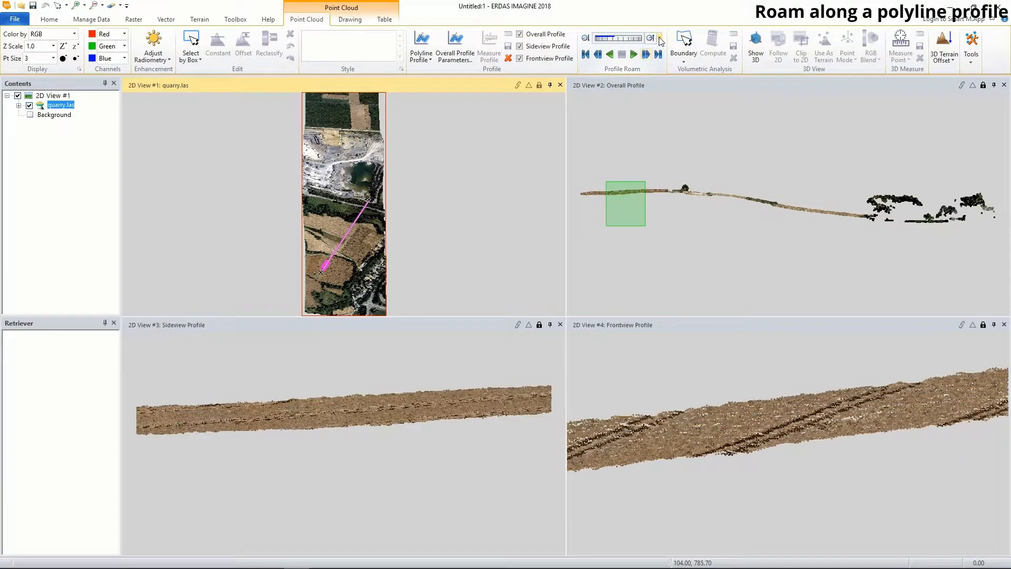
# - Speed up the roam once, play it forward along the polyline profile, and stop it
pyautogui.click(659, 38)
pyautogui.click(670, 51)
pyautogui.click(635, 55)
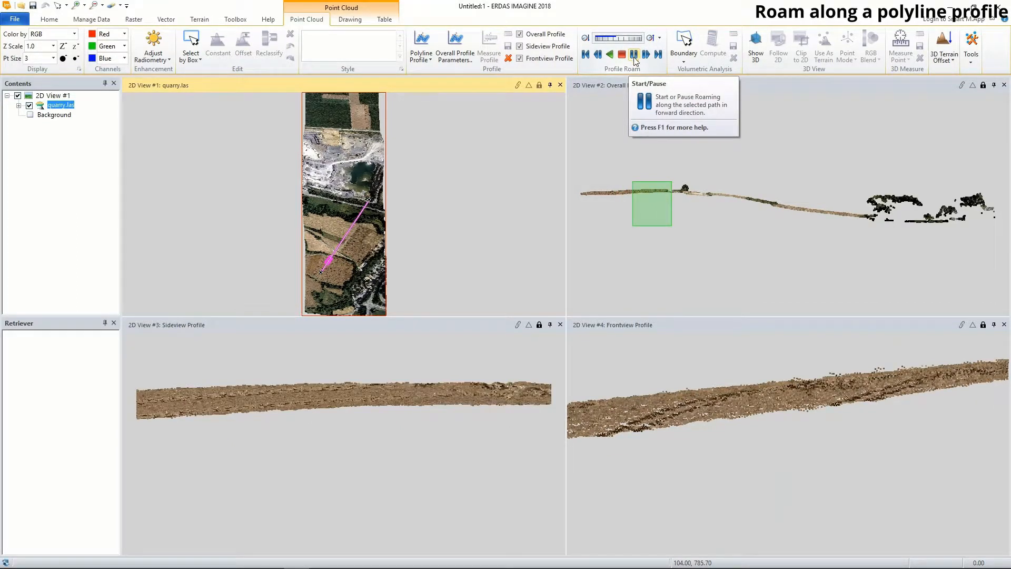
pyautogui.click(625, 56)
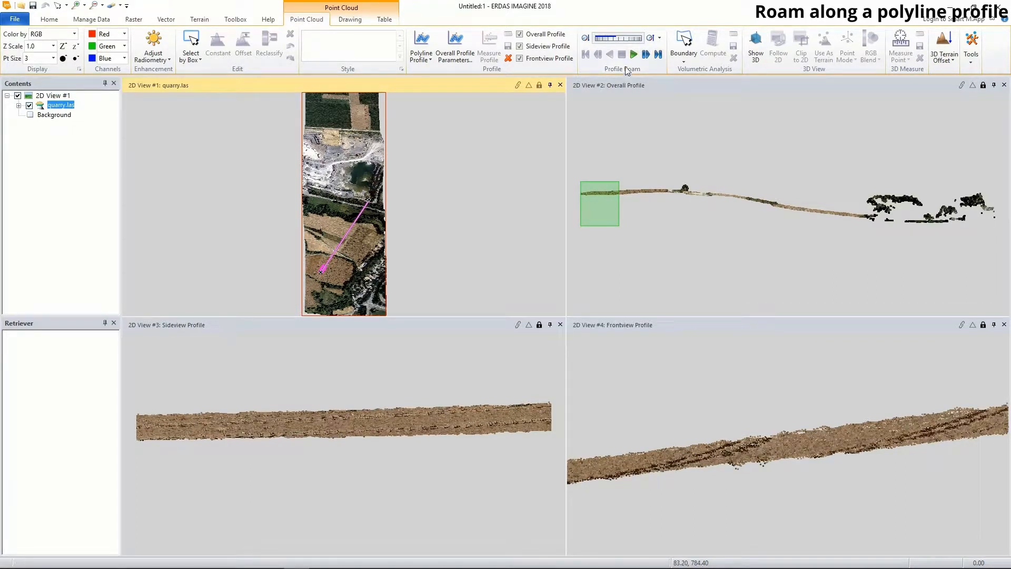
# - Delete the polyline profile with its profile views and fit the quarry.las point cloud to the frame
pyautogui.click(728, 118)
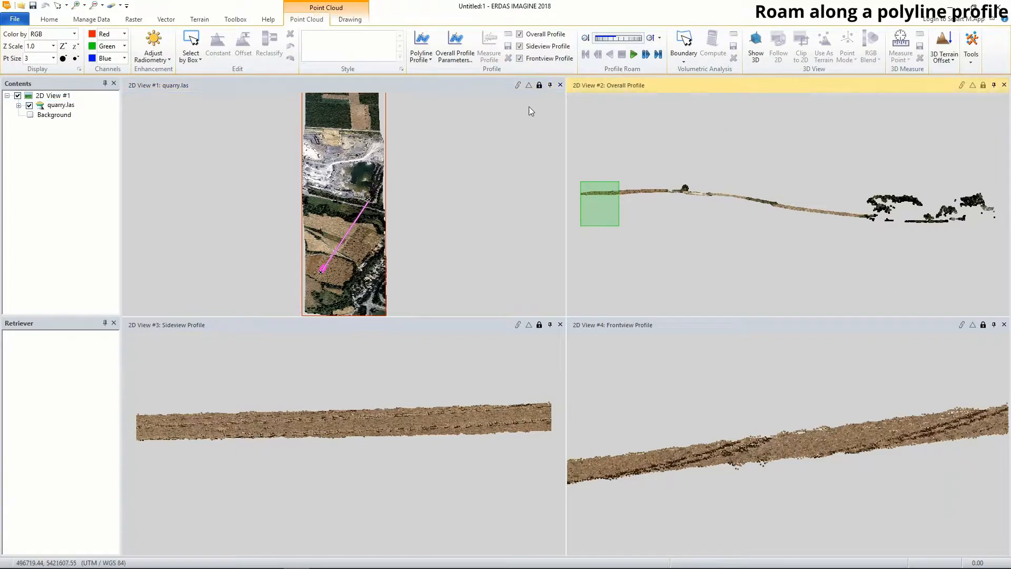
pyautogui.click(390, 154)
pyautogui.click(509, 58)
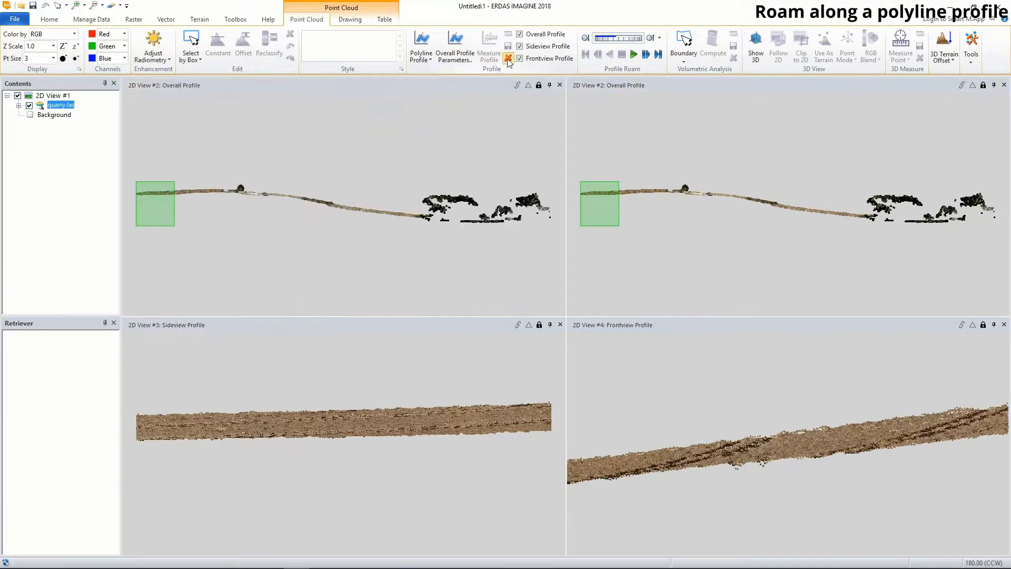
pyautogui.rightClick(244, 136)
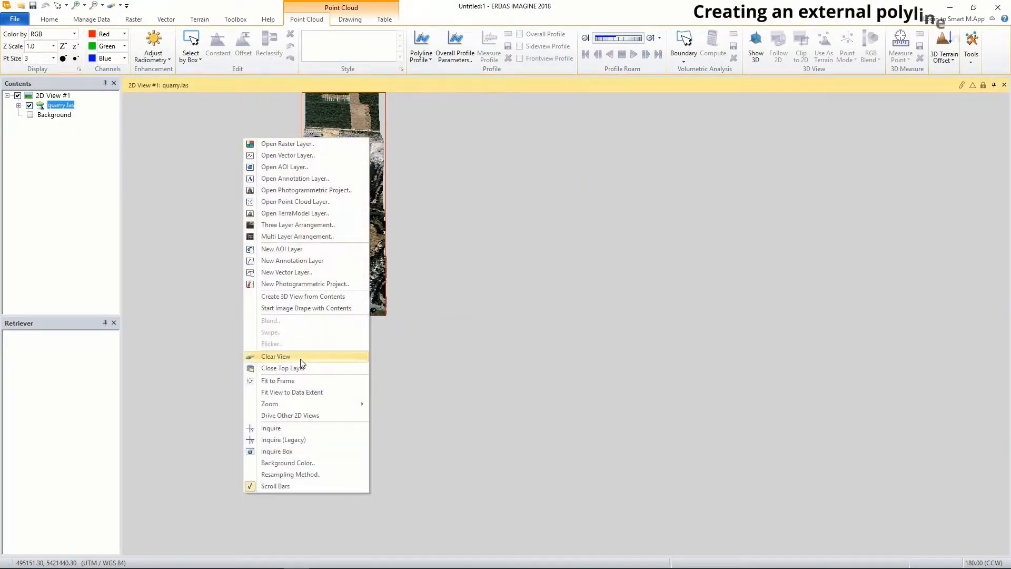
pyautogui.click(285, 381)
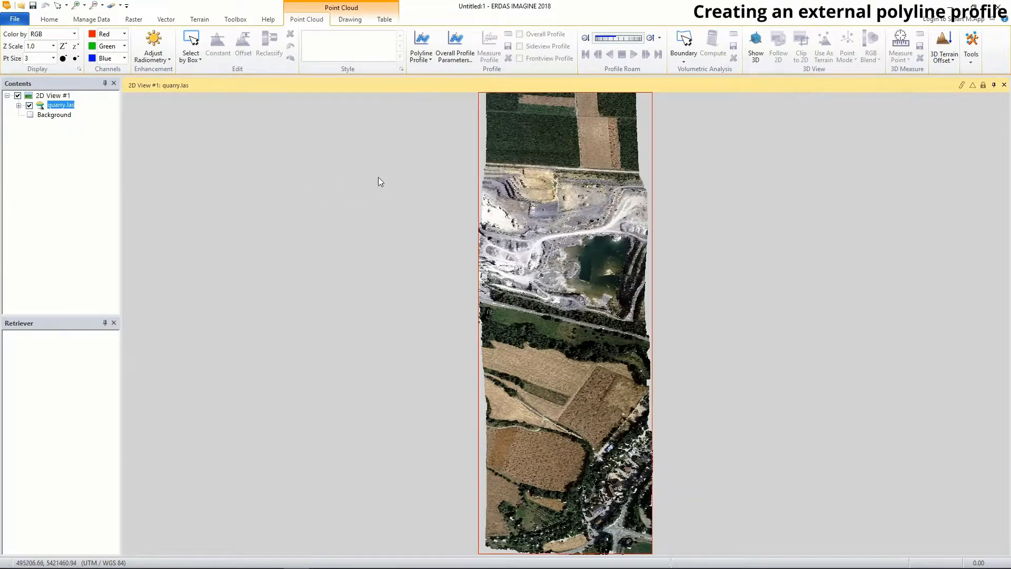
# - Open the shapefile roads.shp as a vector layer over the quarry point cloud
pyautogui.rightClick(255, 157)
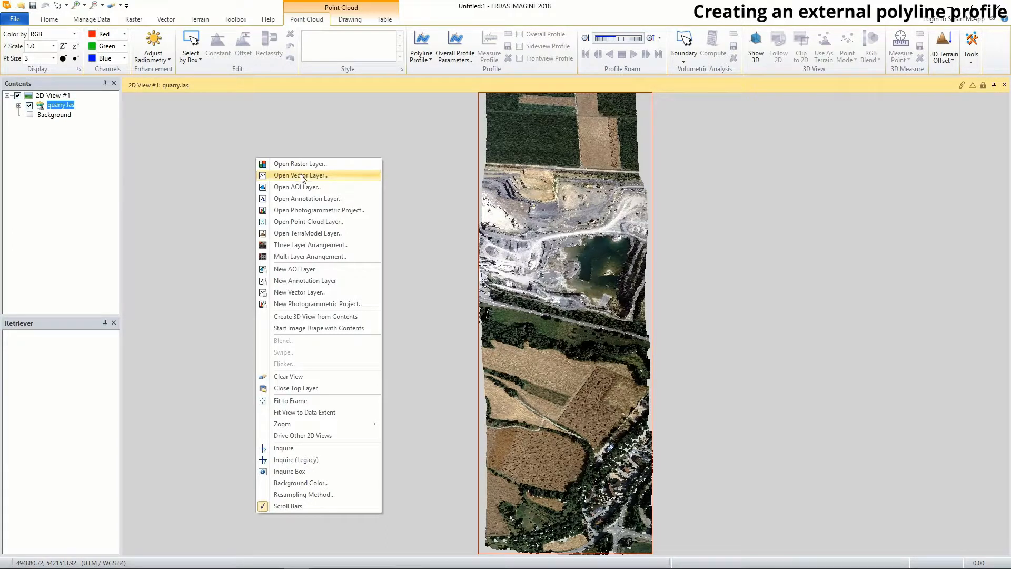
pyautogui.click(304, 177)
pyautogui.click(399, 234)
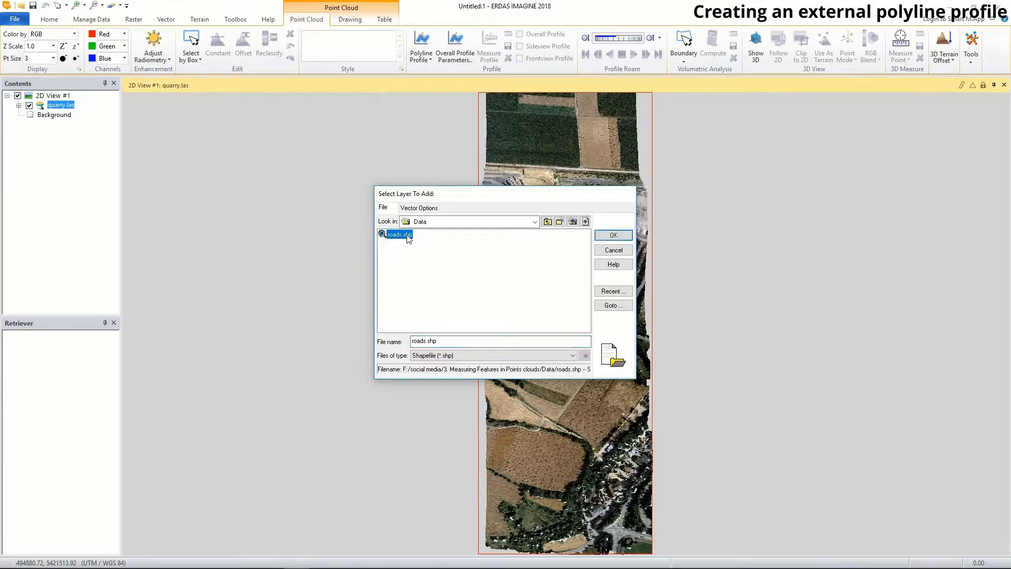
pyautogui.click(613, 235)
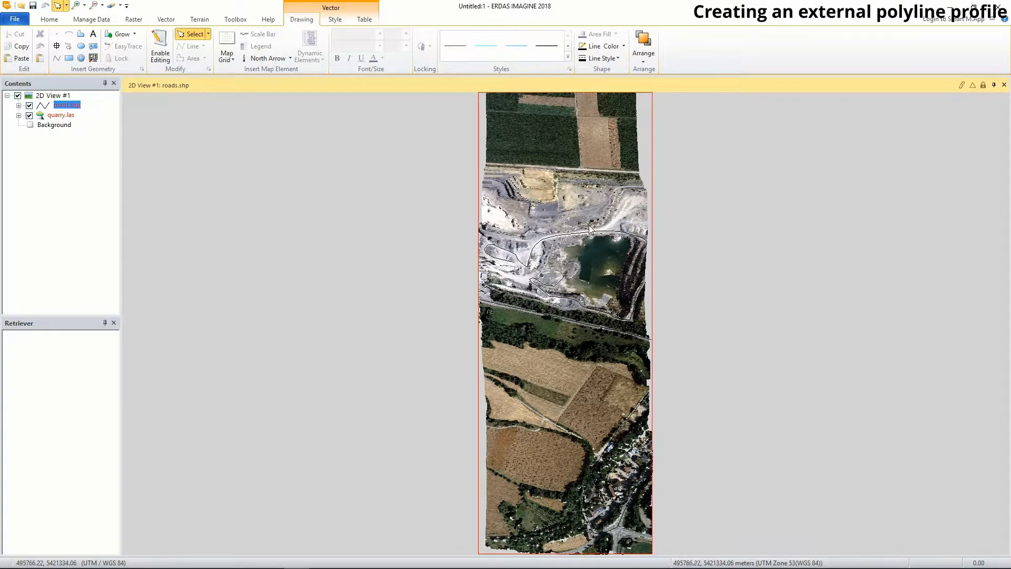
# - Style the roads.shp lines in red with a 2 pt thickness
pyautogui.click(340, 23)
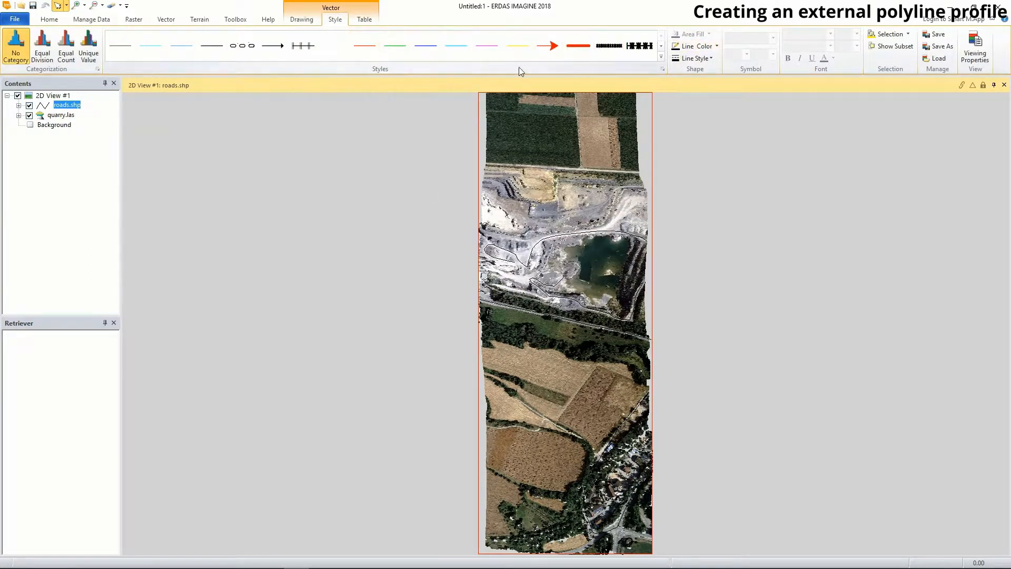
pyautogui.click(716, 47)
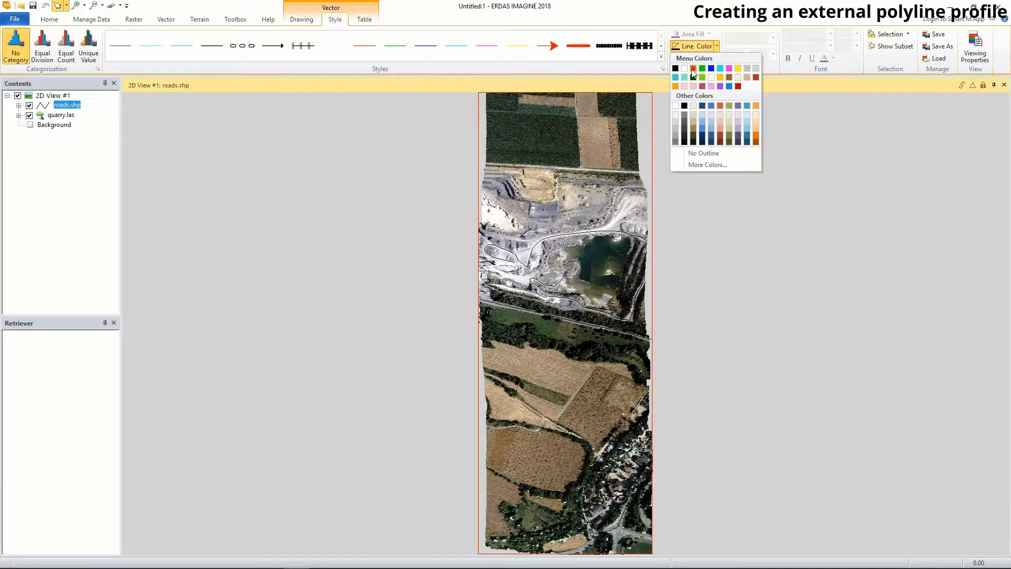
pyautogui.click(694, 73)
pyautogui.click(709, 59)
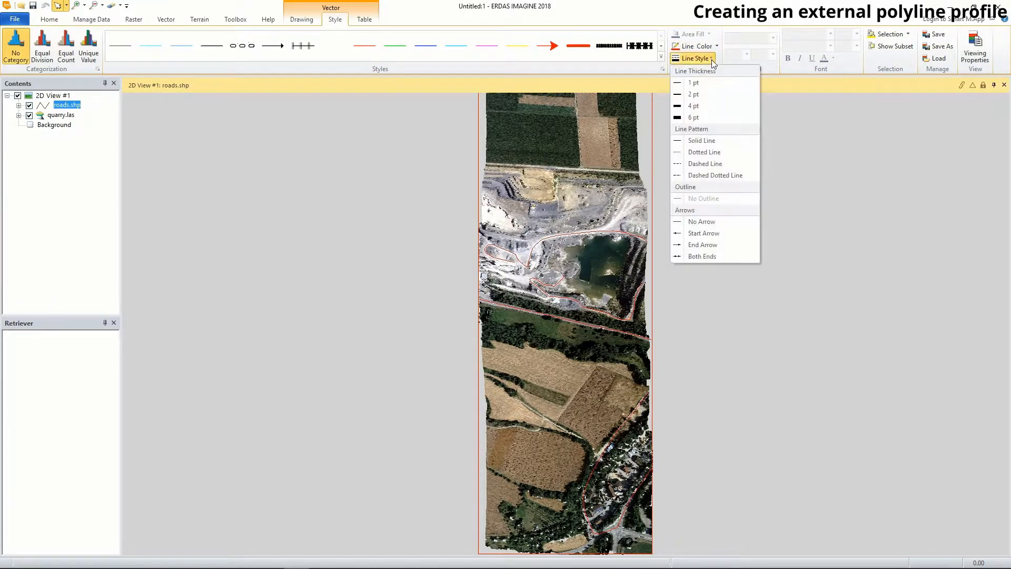
pyautogui.click(679, 93)
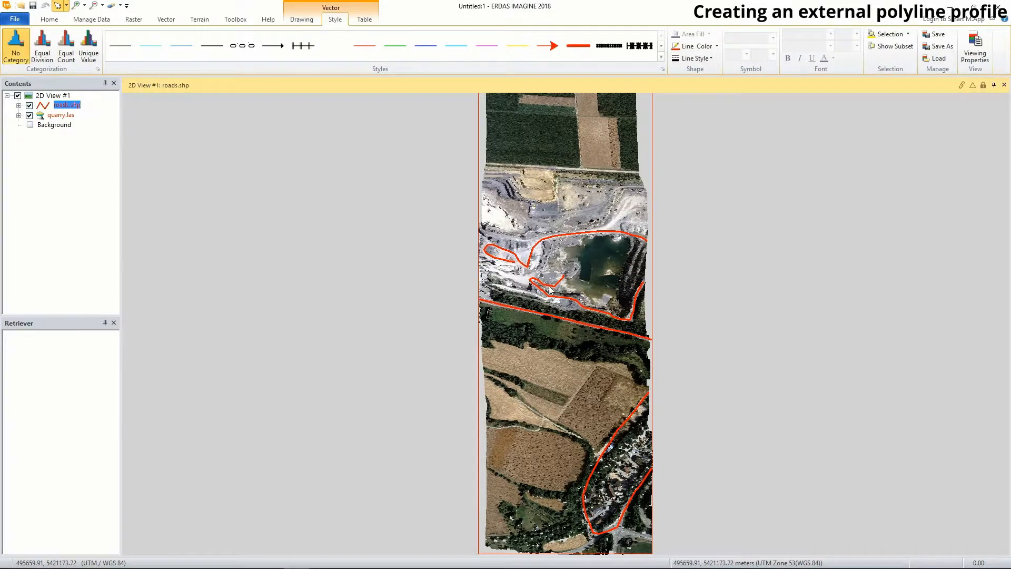
# - Create an external polyline profile of quarry.las from the selected road line south of the quarry lake
pyautogui.click(61, 114)
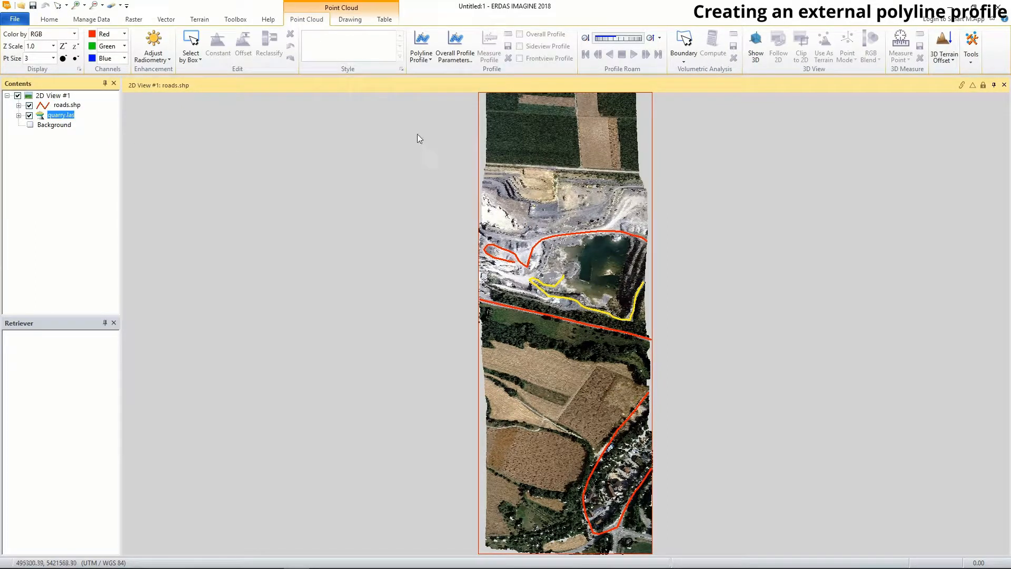
pyautogui.click(431, 61)
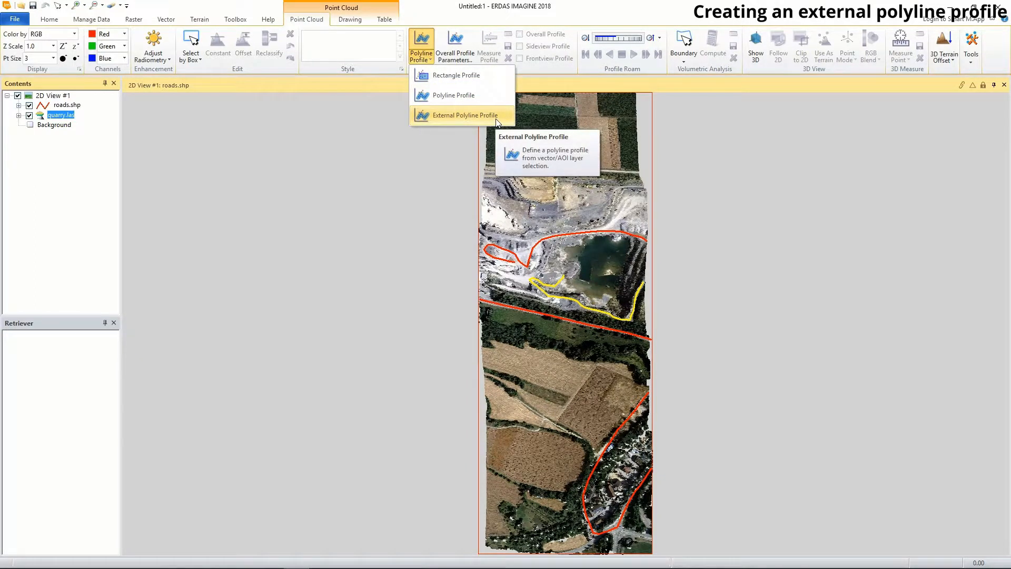
pyautogui.click(465, 116)
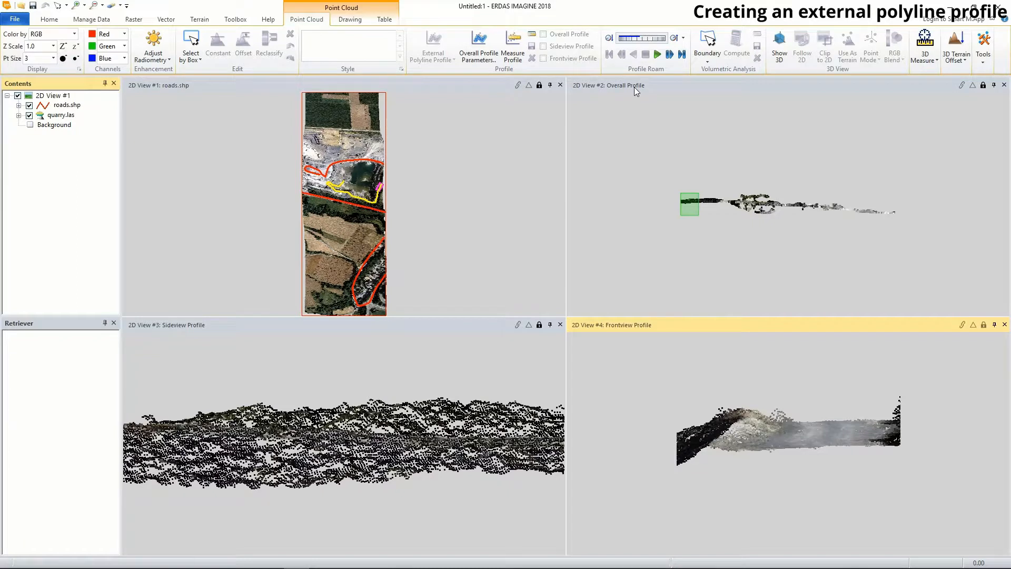
# - Roam forward along the external road profile, pause at the trees, and move the segment back step by step
pyautogui.click(658, 55)
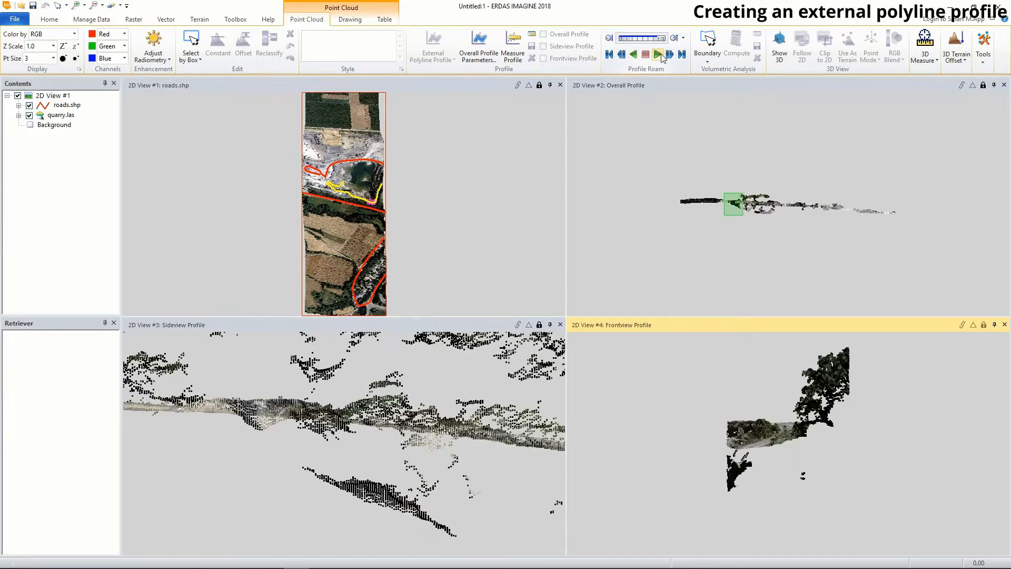
pyautogui.click(659, 56)
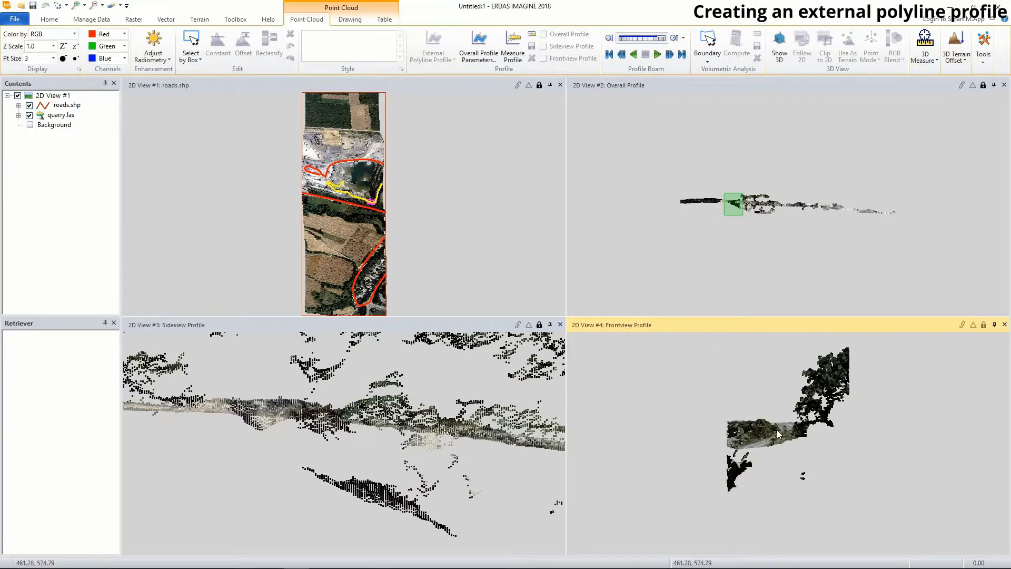
pyautogui.click(622, 54)
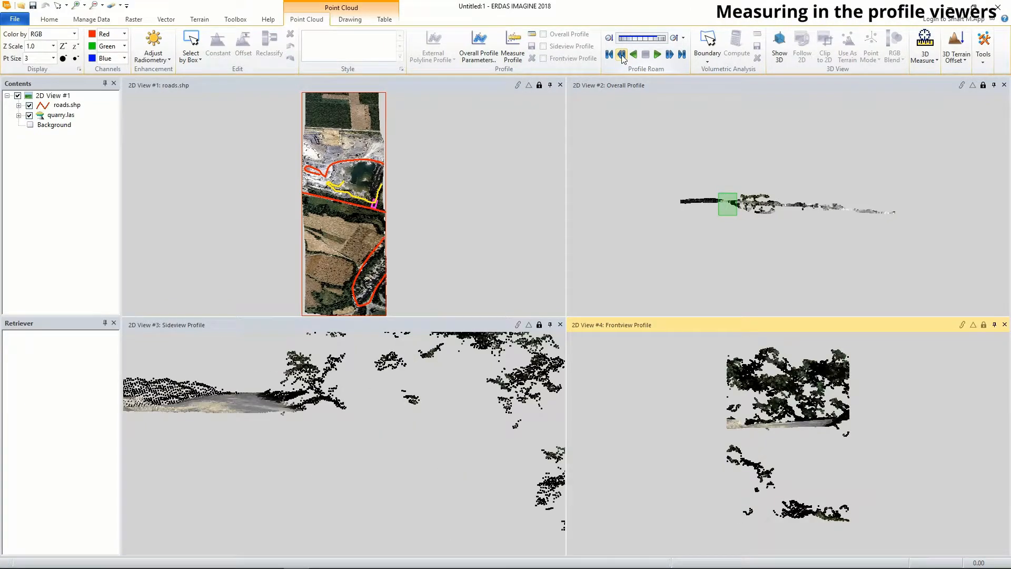
pyautogui.click(622, 55)
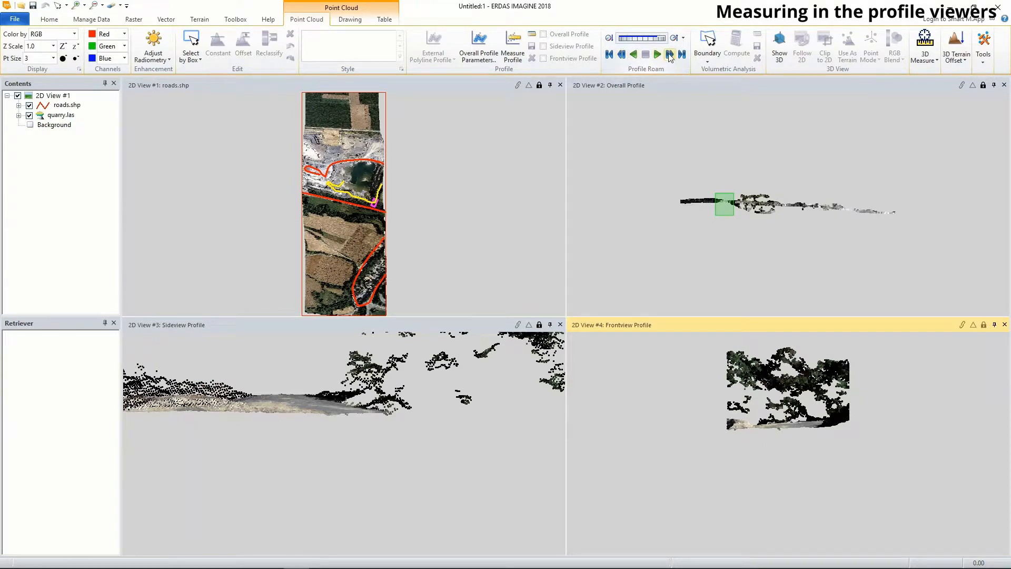
# - Step the profile segment forward twice along the external road profile
pyautogui.click(670, 54)
pyautogui.click(669, 55)
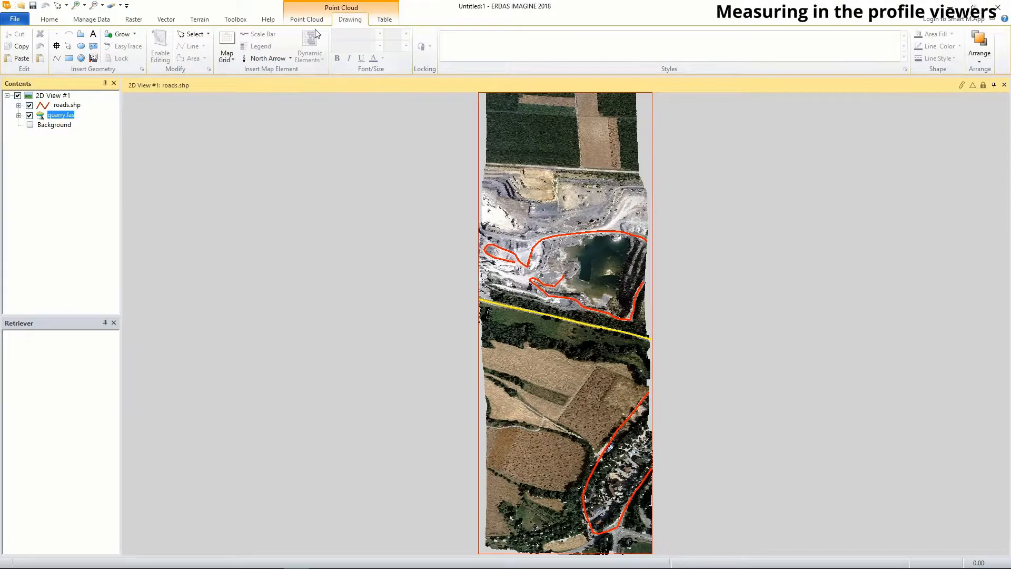
# - Create an external polyline profile of quarry.las from the selected straight road line that crosses the scene south of the quarry
pyautogui.click(315, 23)
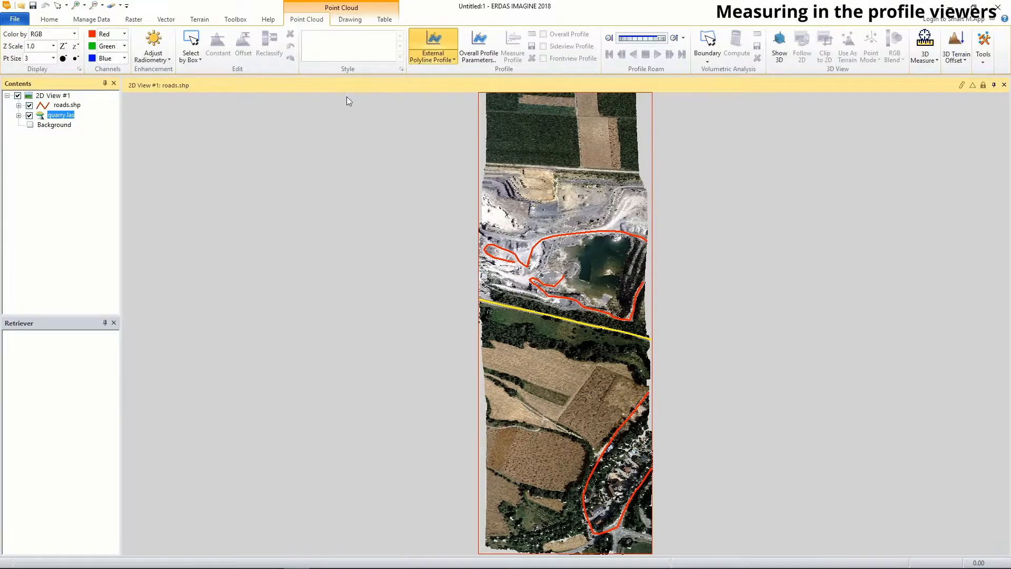
pyautogui.click(454, 60)
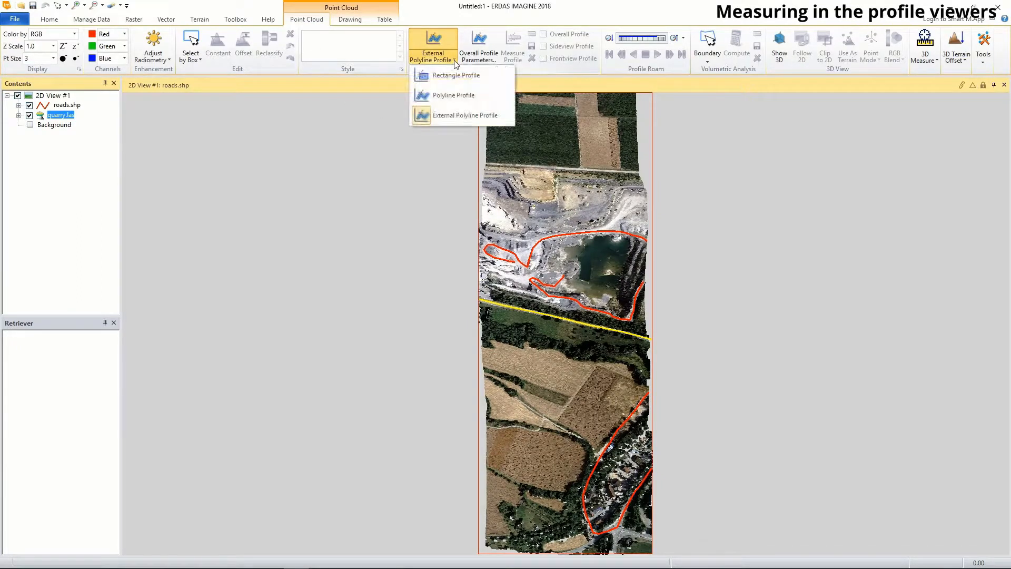
pyautogui.click(448, 117)
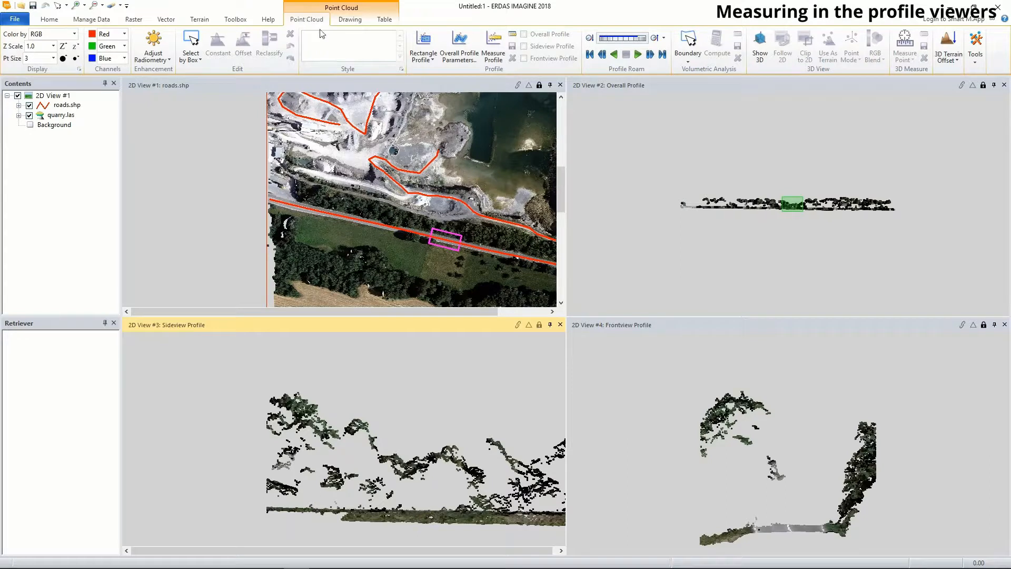
# - Measure the height of the tall tree near the start of the Sideview Profile, from crown top to ground
pyautogui.click(493, 47)
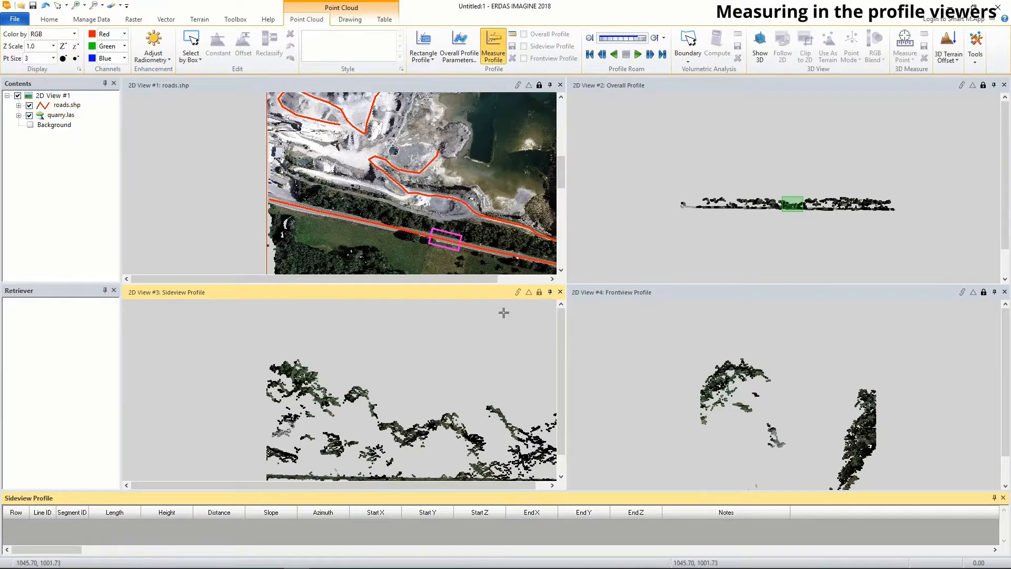
pyautogui.click(297, 364)
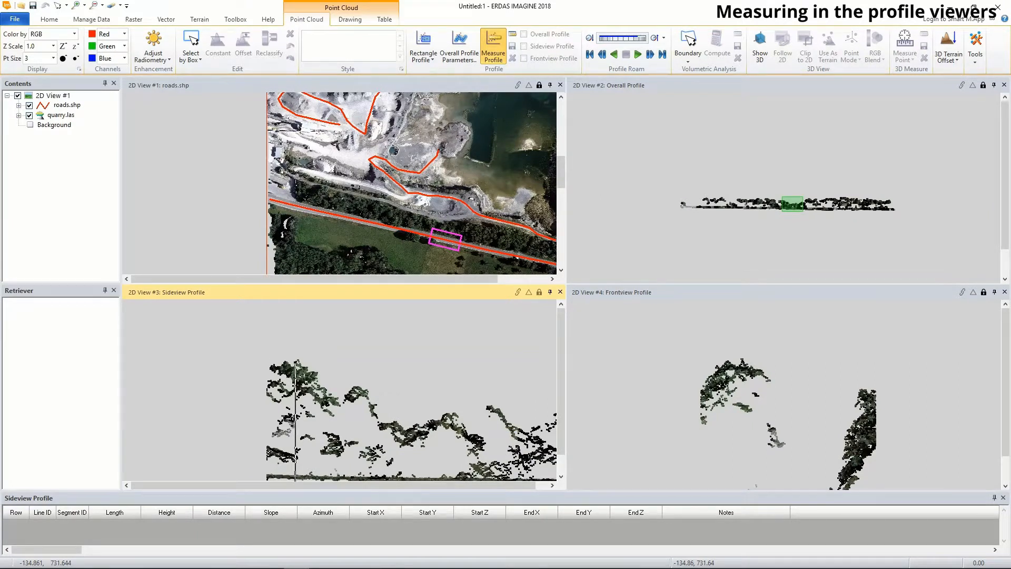
pyautogui.click(295, 477)
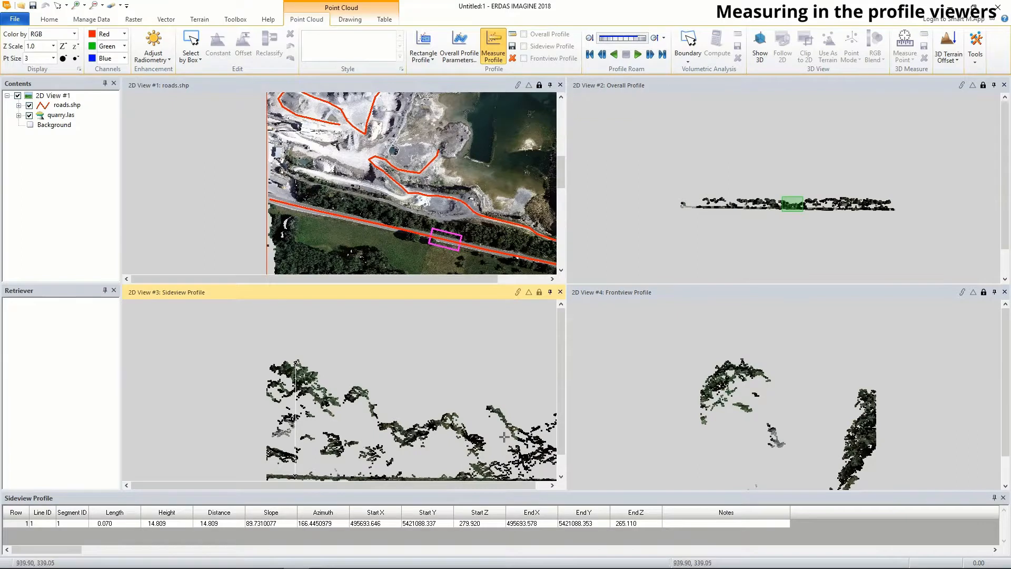
# - Measure the trees on both sides of the road in the Frontview Profile, each from crown top to ground level
pyautogui.click(667, 293)
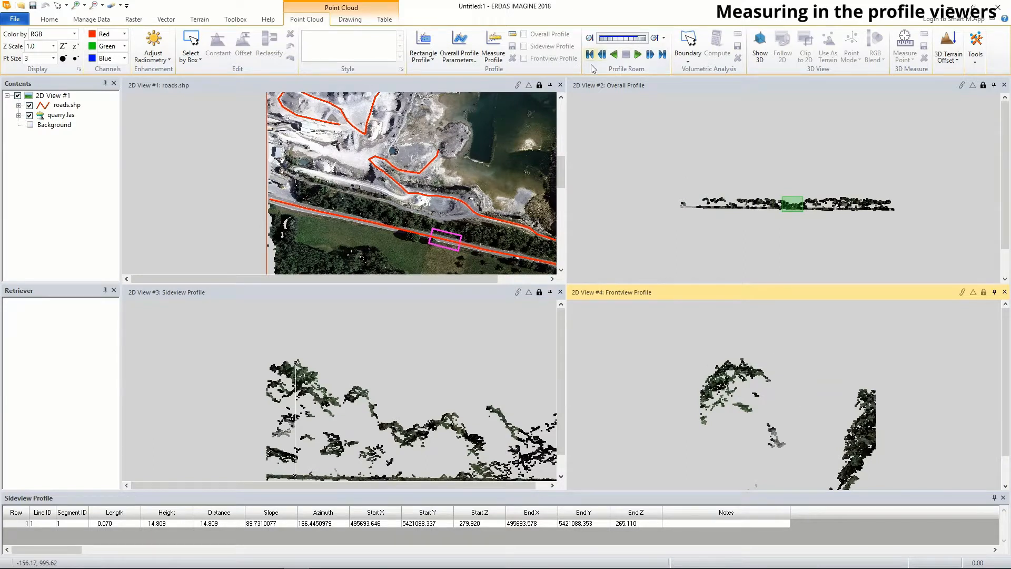
pyautogui.click(499, 45)
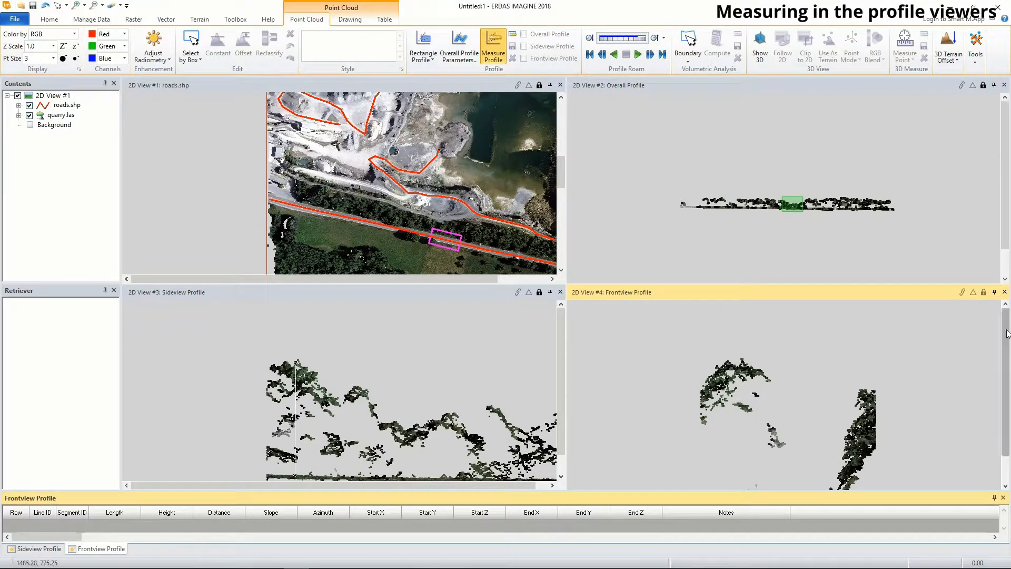
pyautogui.scroll(-2, 1007, 334)
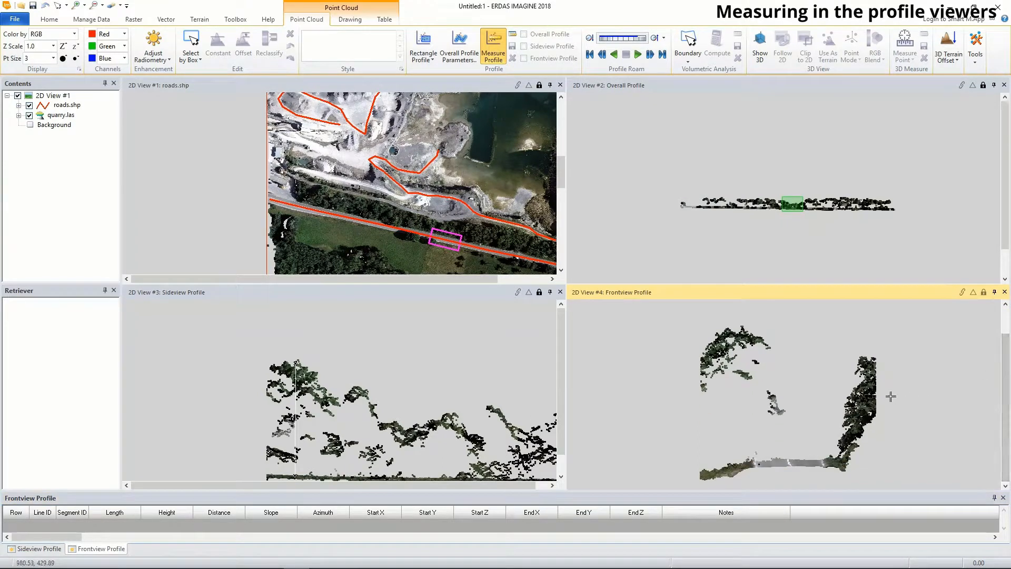
pyautogui.click(728, 329)
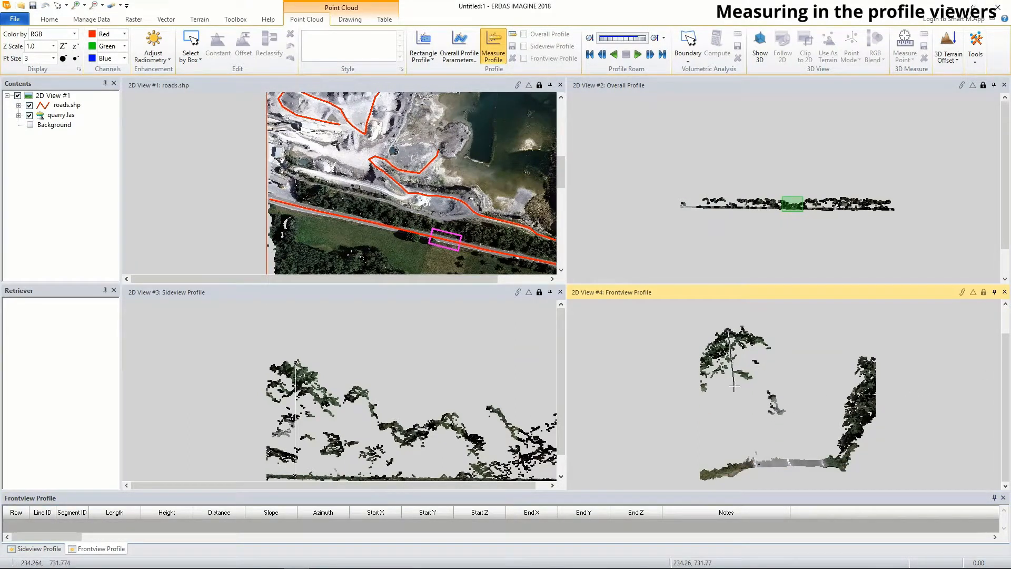
pyautogui.click(734, 474)
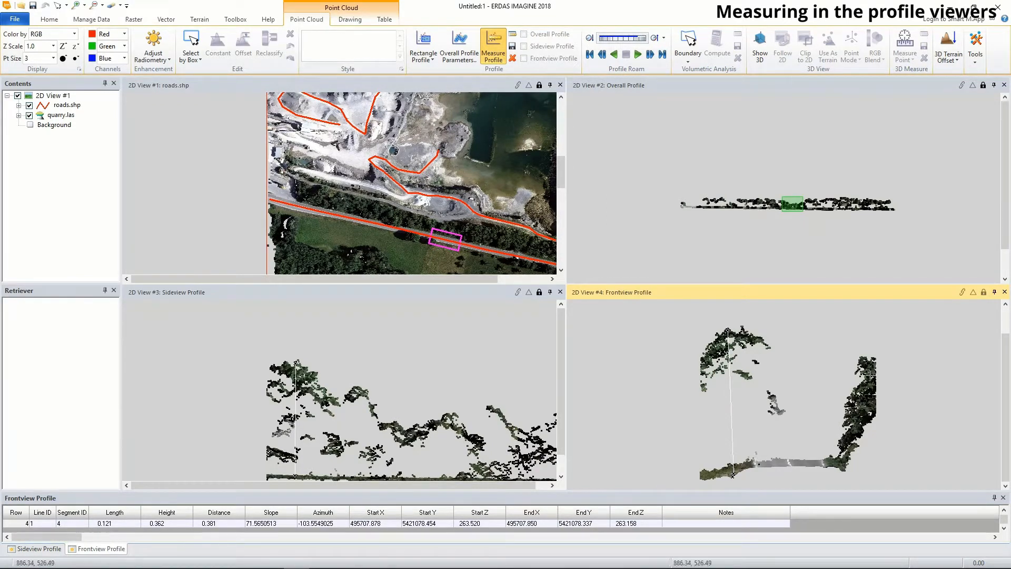
pyautogui.click(864, 358)
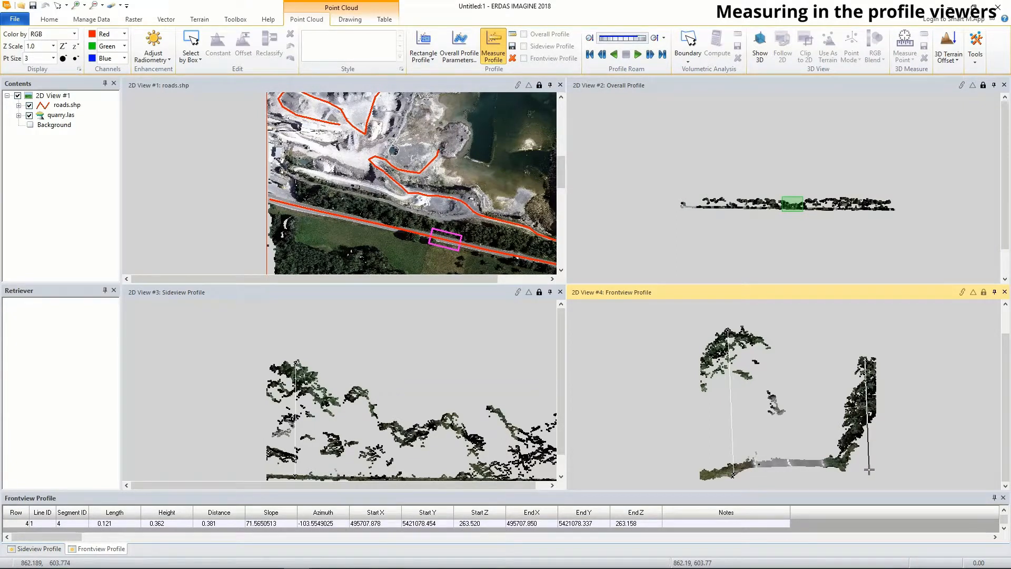
pyautogui.click(869, 469)
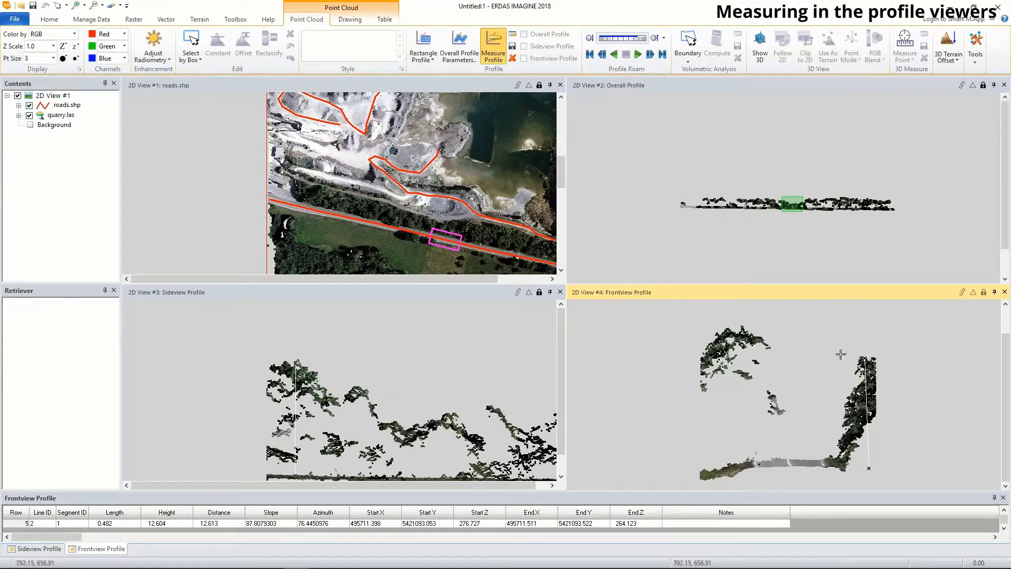
# - Enlarge the measurement table and review the recorded Sideview and Frontview Profile measurements
pyautogui.moveTo(267, 491); pyautogui.dragTo(242, 437)
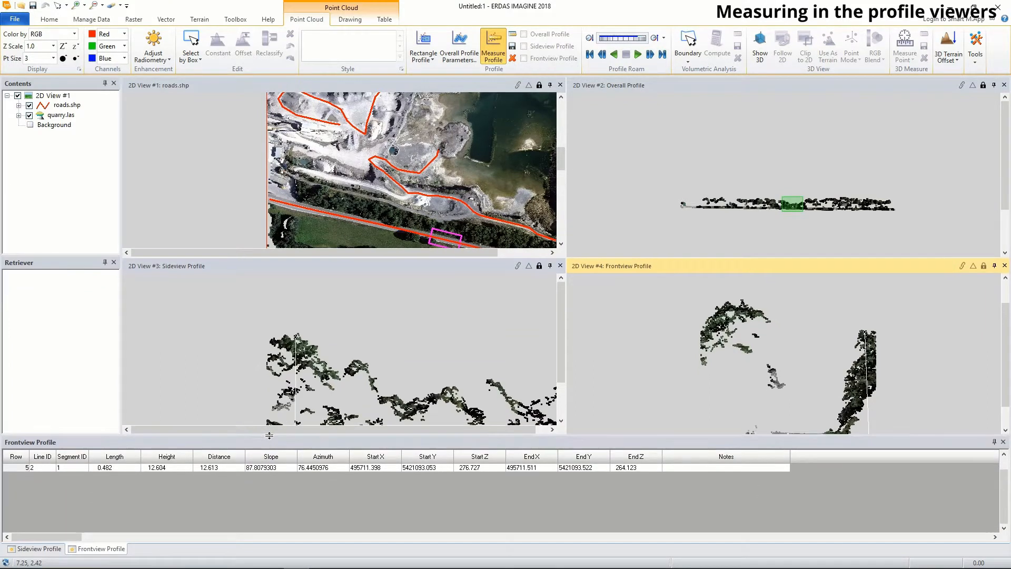
pyautogui.click(33, 548)
pyautogui.click(92, 550)
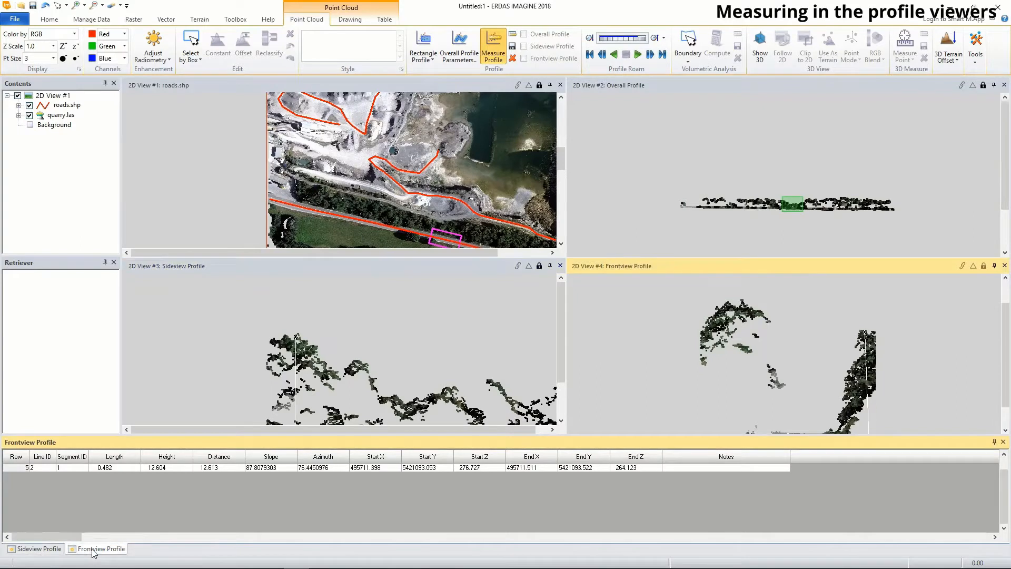
pyautogui.click(52, 550)
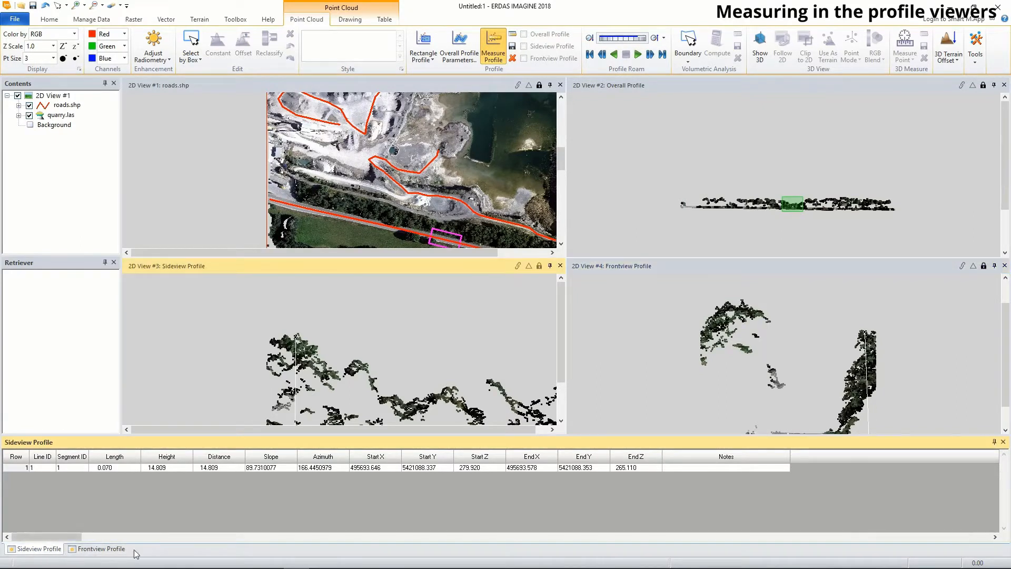
pyautogui.click(100, 549)
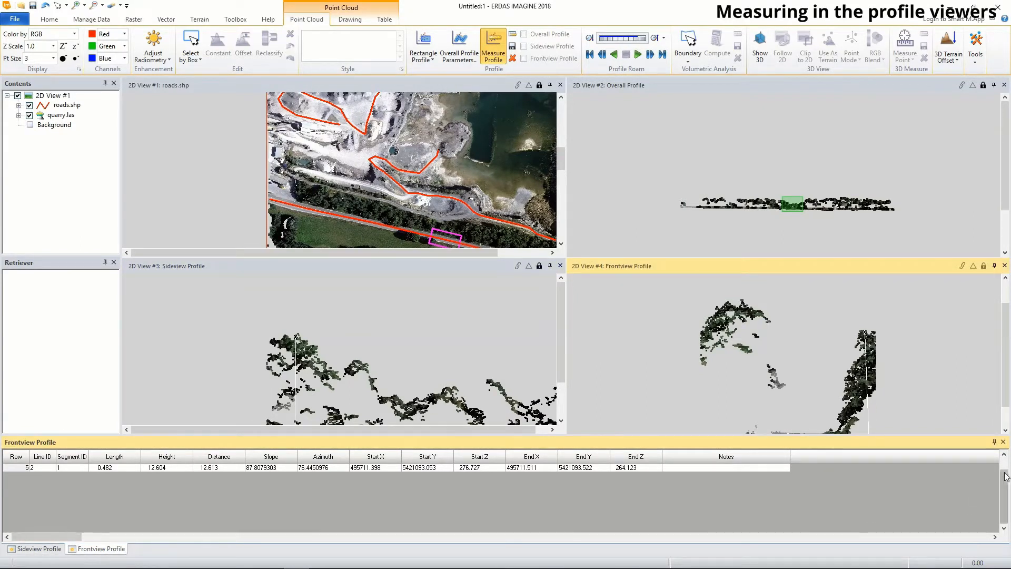
pyautogui.scroll(2, 976, 489)
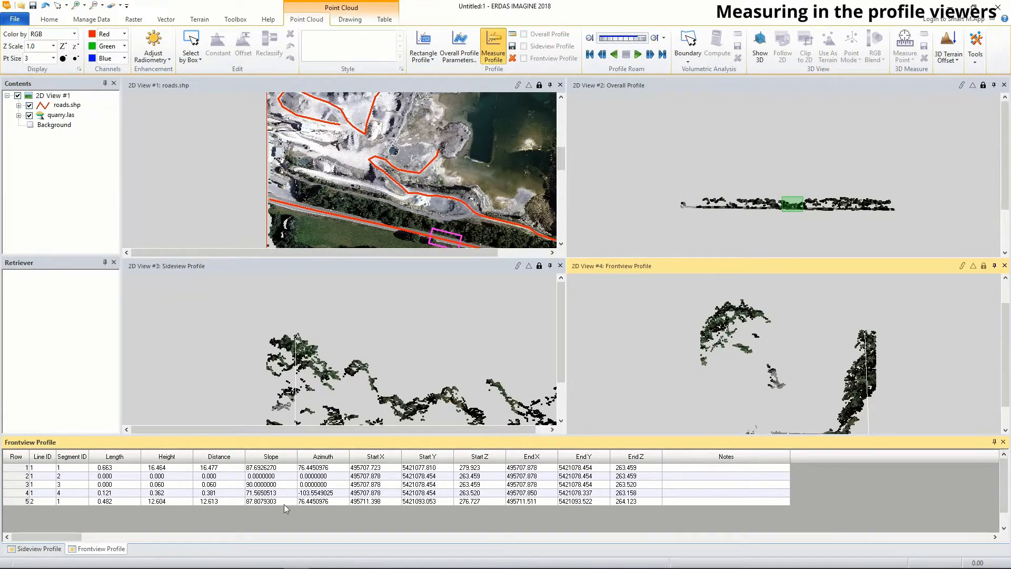
pyautogui.click(39, 549)
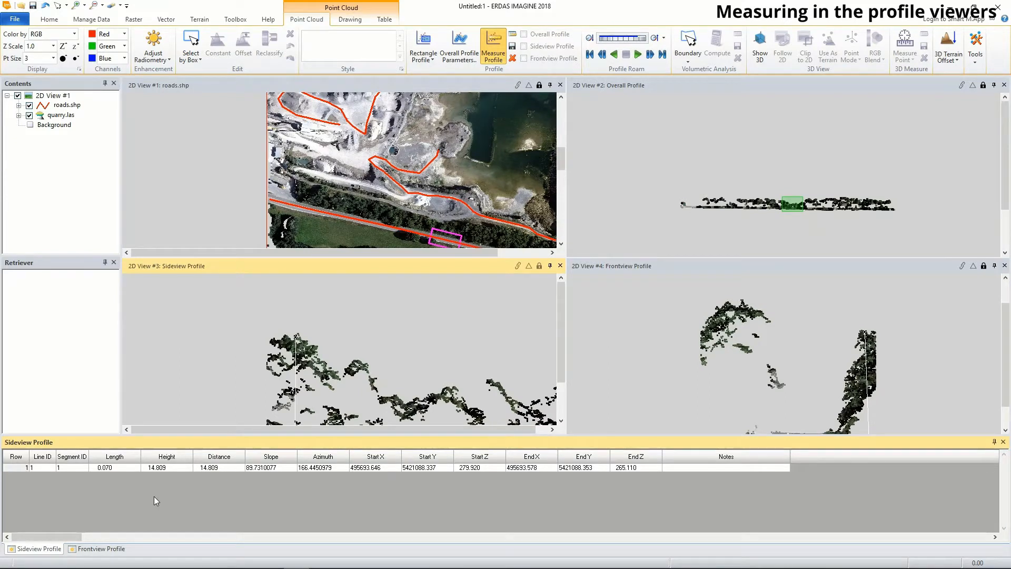
pyautogui.click(514, 49)
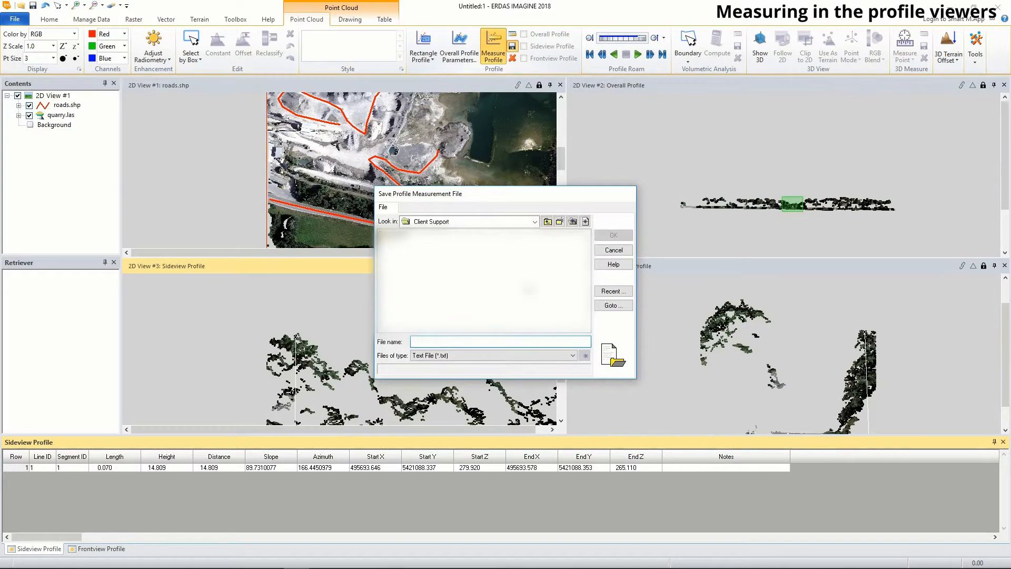
pyautogui.click(547, 222)
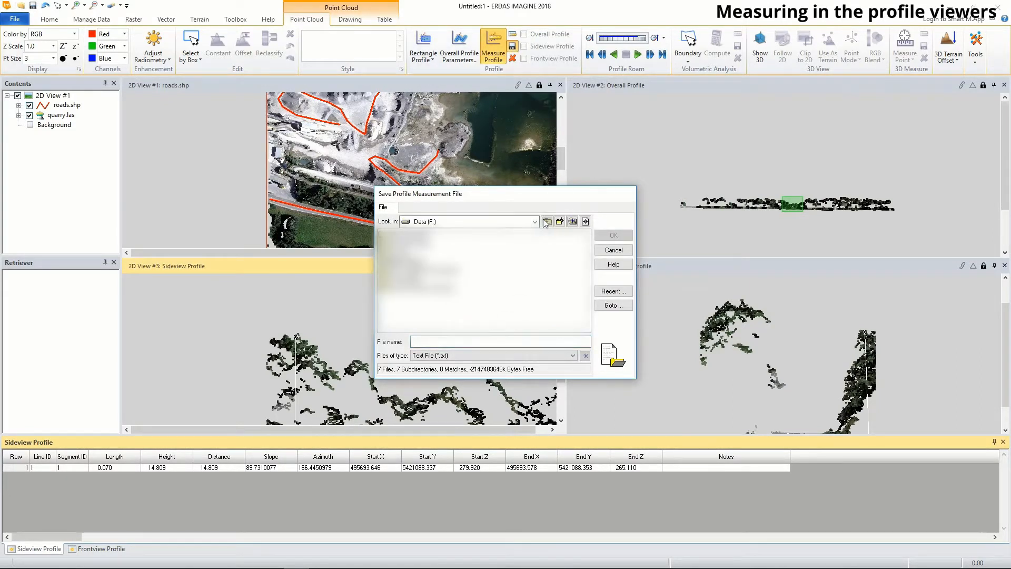
pyautogui.click(613, 250)
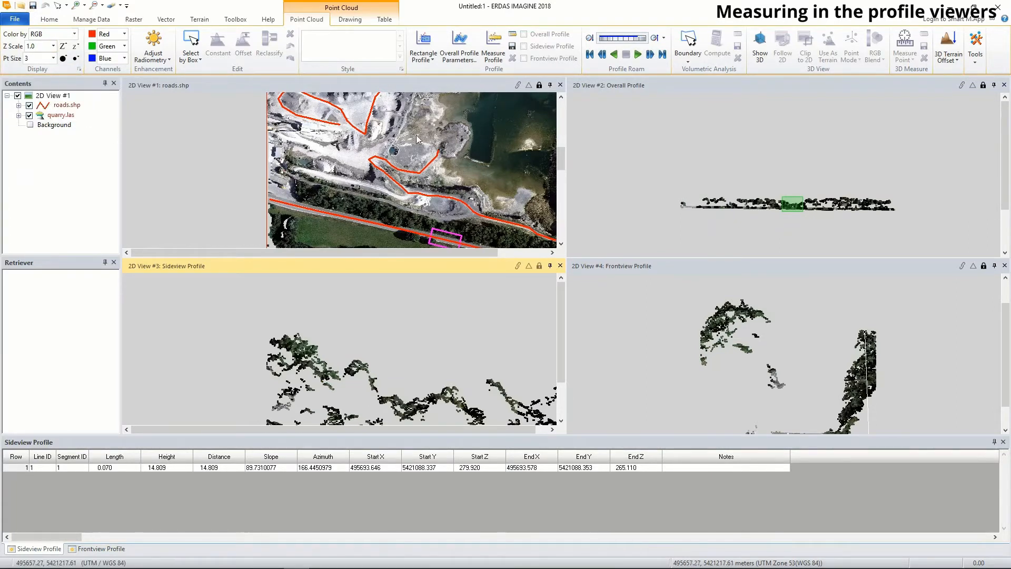
# - Delete the profile and measurement graphics of the quarry.las point cloud
pyautogui.click(459, 85)
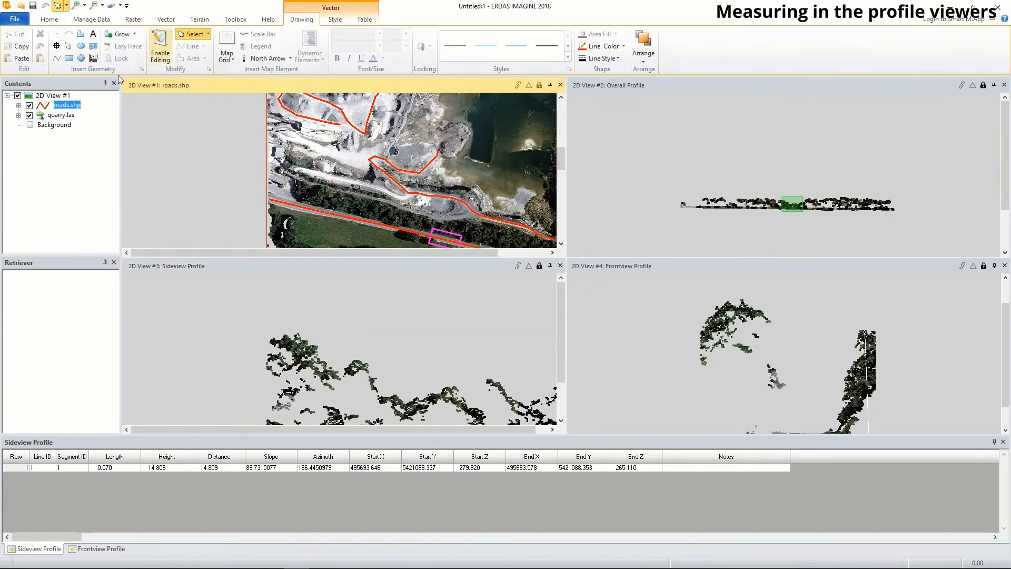
pyautogui.click(61, 115)
pyautogui.click(313, 21)
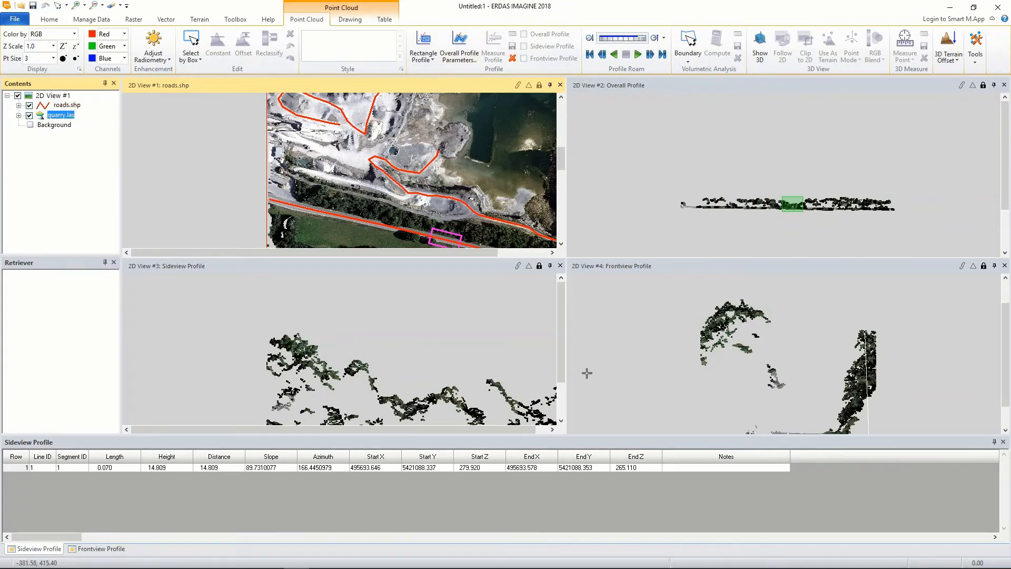
pyautogui.click(512, 58)
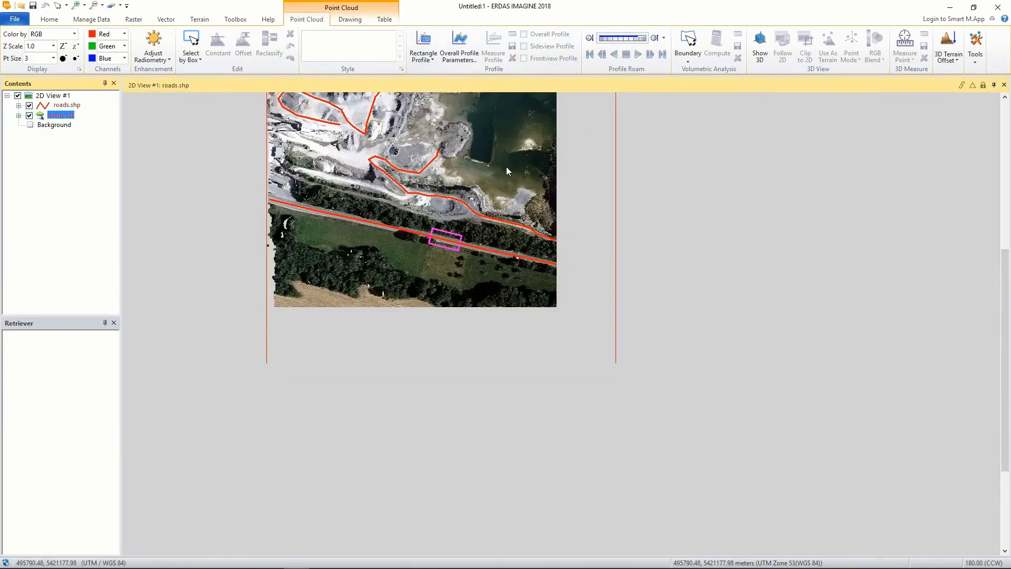